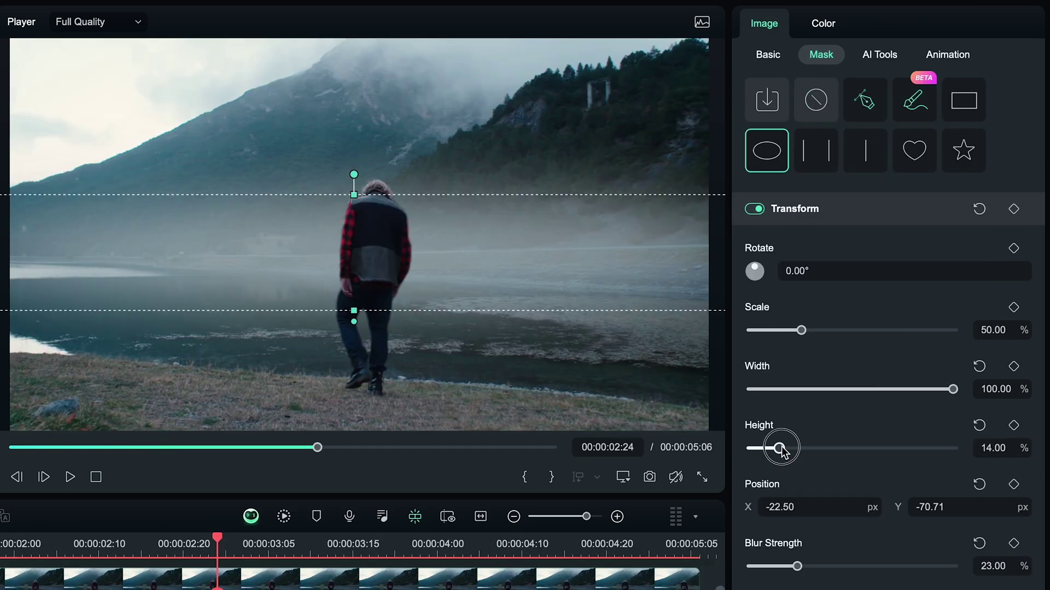
Step: Adjust the ellipse mask height on the lakeside Iceland clip
mouse_move(780, 445)
left_mouse_down()
mouse_move(753, 445)
mouse_move(775, 448)
left_mouse_up()
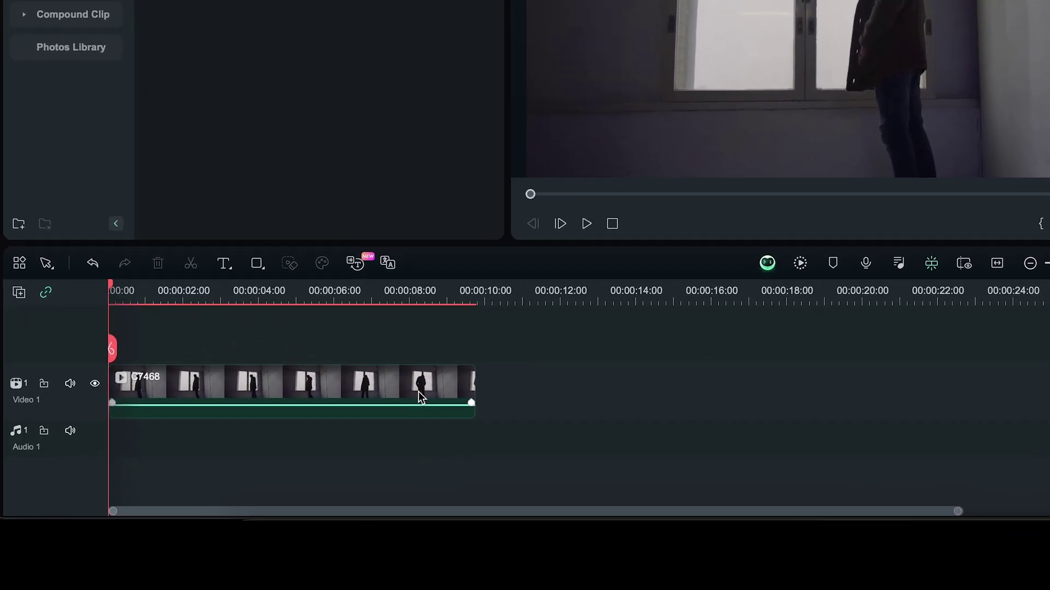
Step: Stack a copy of C7468 on Video 2 and drop its Saturation to -100
left_click_drag(419, 395, 417, 346)
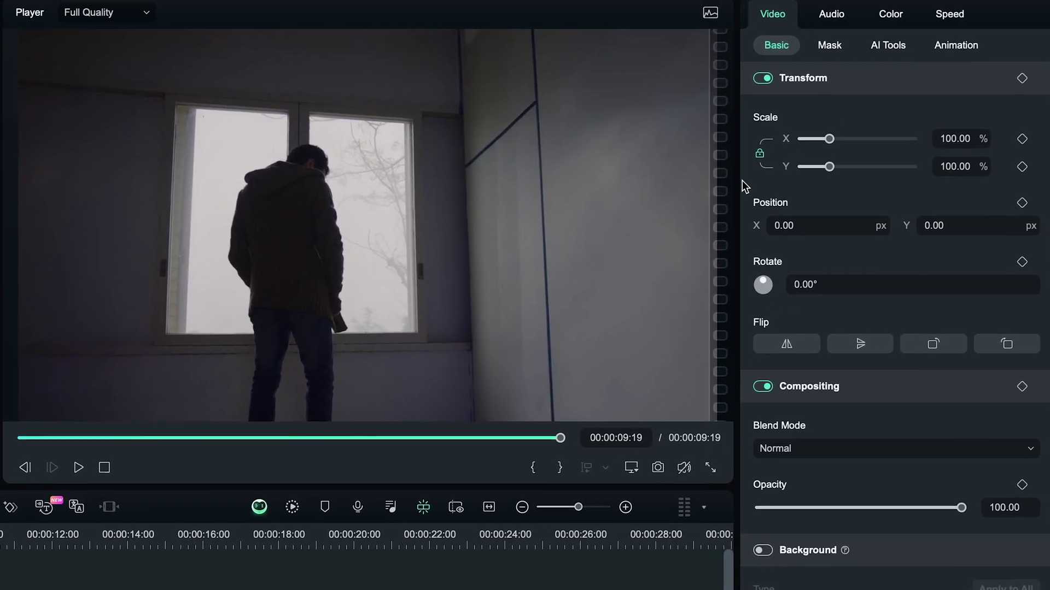
left_click(887, 21)
scroll(891, 421, "down", 3)
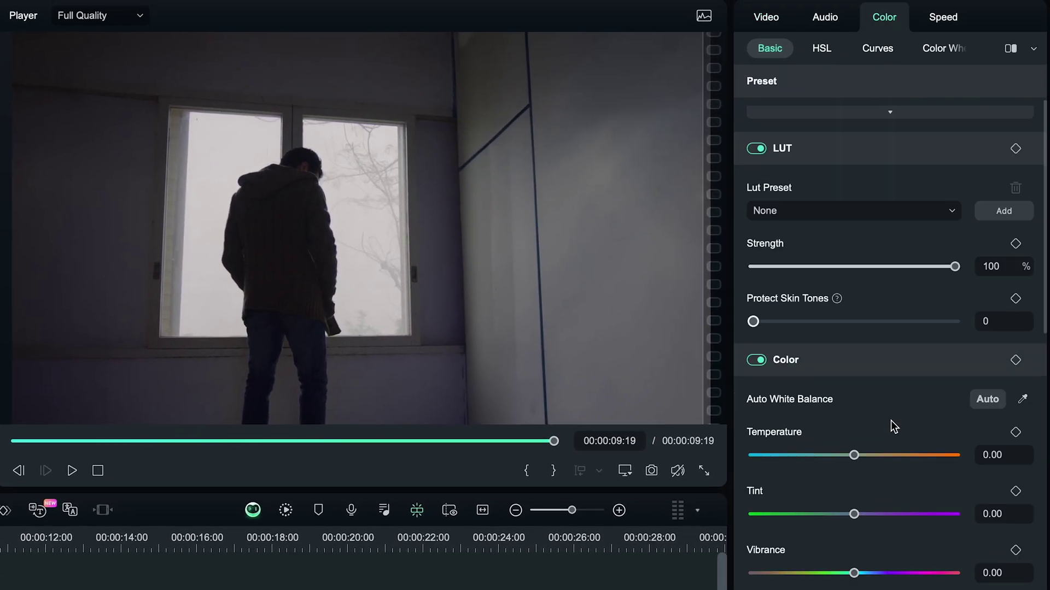
left_click_drag(854, 534, 846, 535)
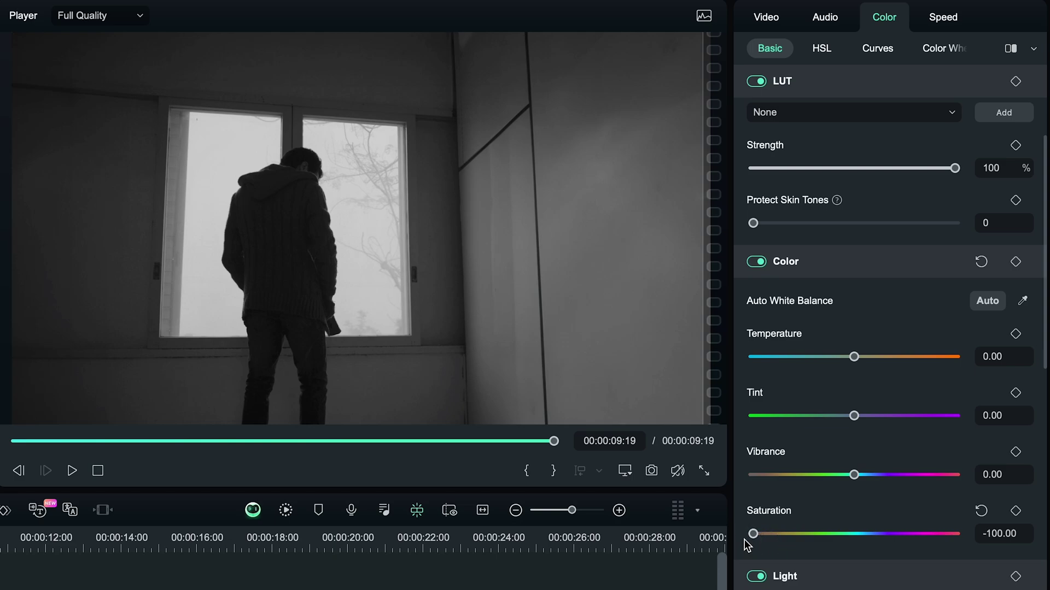
Step: Pull both Curves endpoints inward to crush the copy into a high-contrast black silhouette
left_click(879, 50)
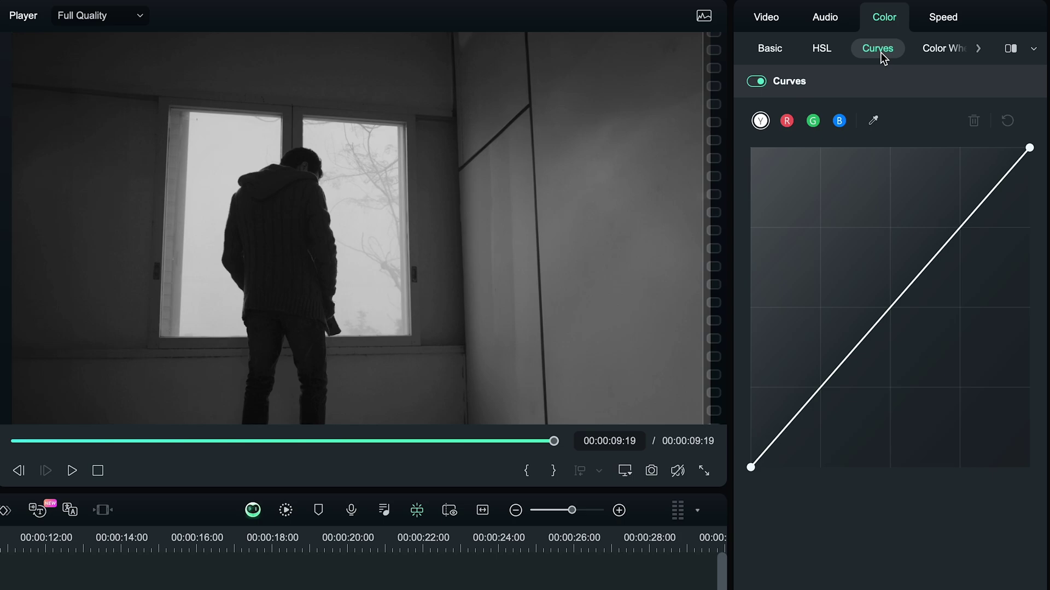
mouse_move(826, 269)
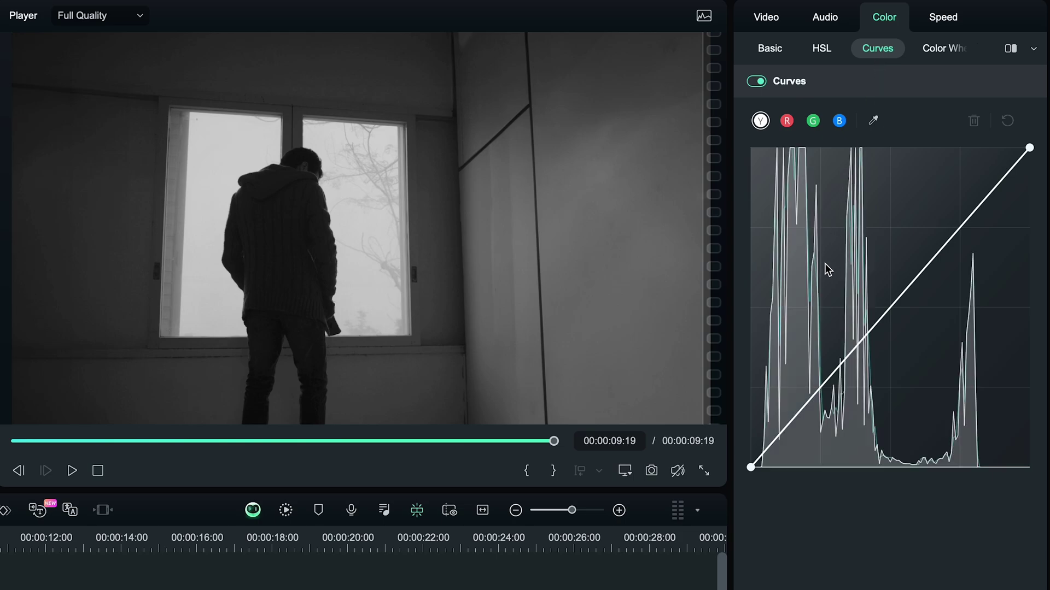
left_click_drag(753, 468, 867, 467)
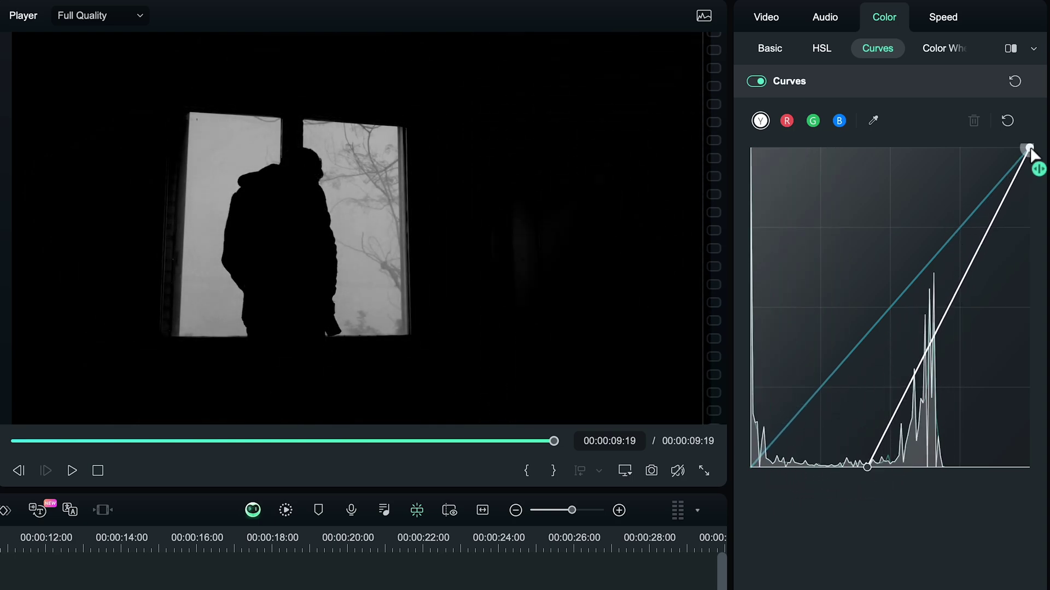
left_click_drag(1030, 150, 963, 133)
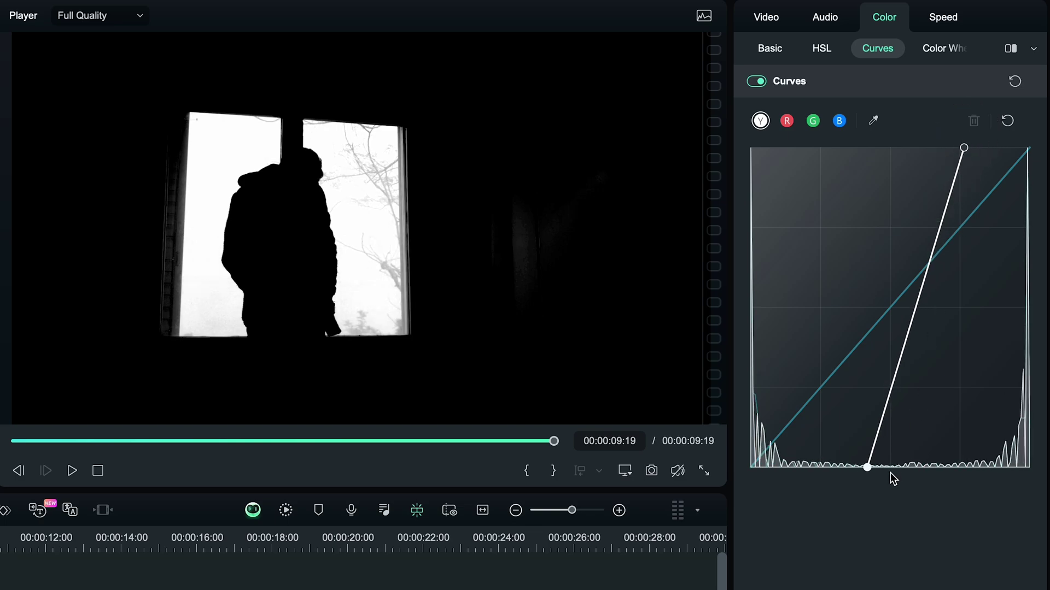
left_click_drag(870, 468, 877, 467)
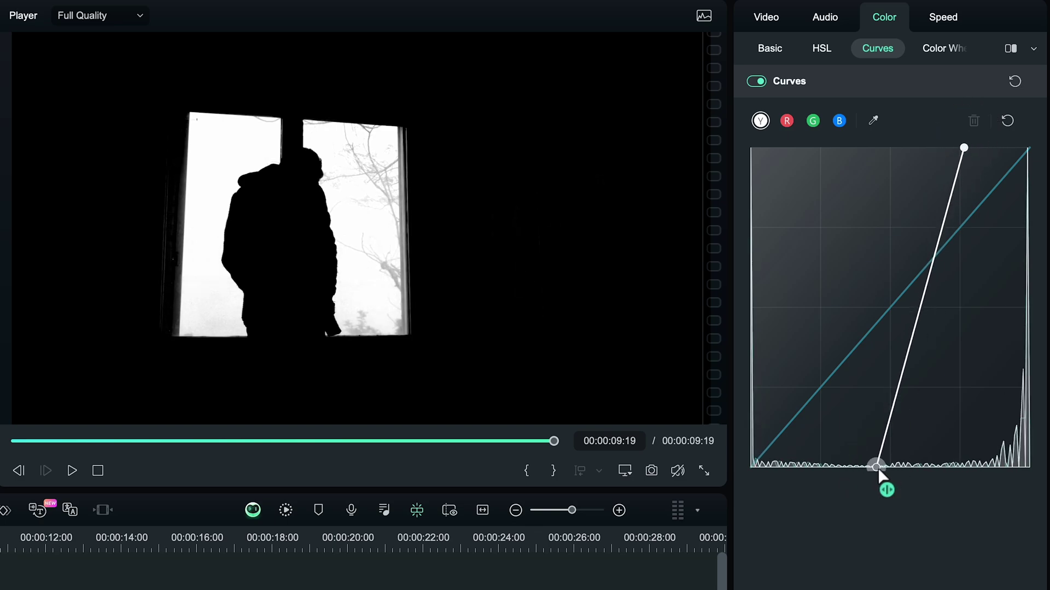
left_click_drag(878, 467, 875, 468)
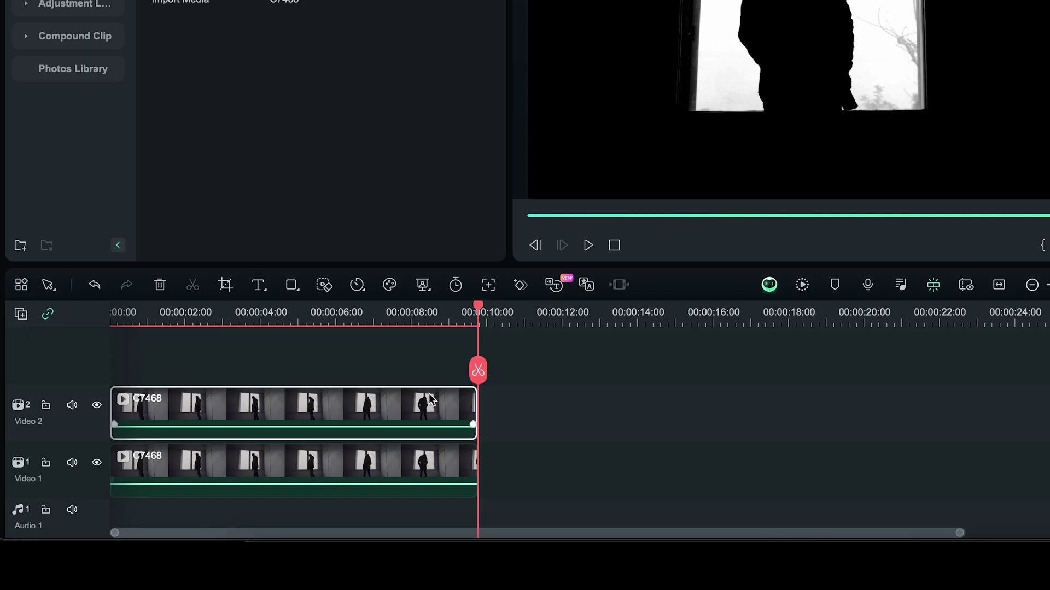
Step: Turn the Video 2 clip into a compound clip named Compound Clip 1
right_click(429, 403)
left_click(495, 256)
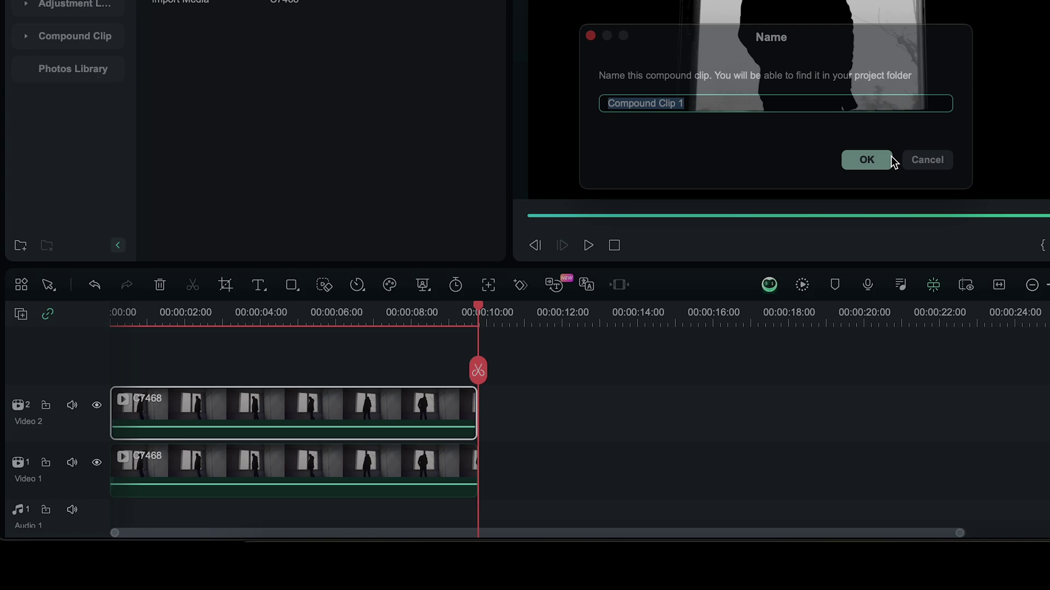
left_click(890, 160)
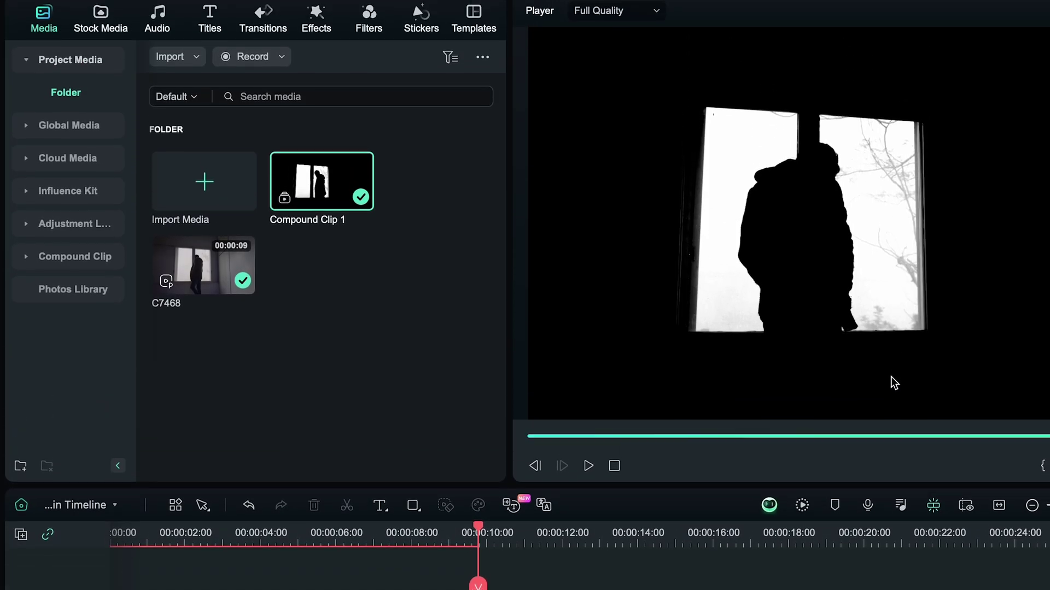
Step: Apply the Dispersion Blur effect from the Blur category to Compound Clip 1
left_click(327, 39)
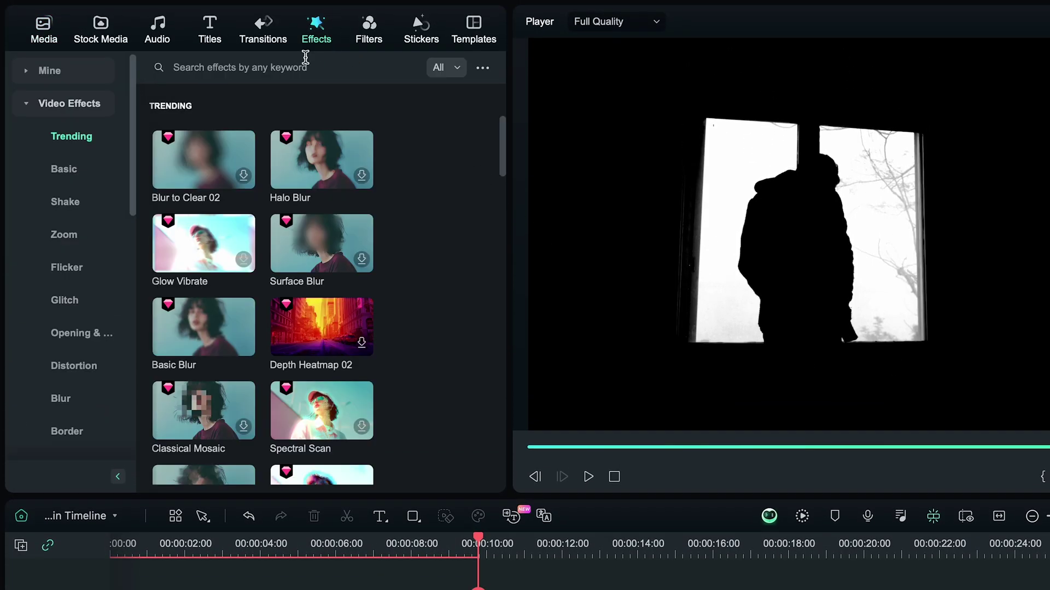
left_click(69, 399)
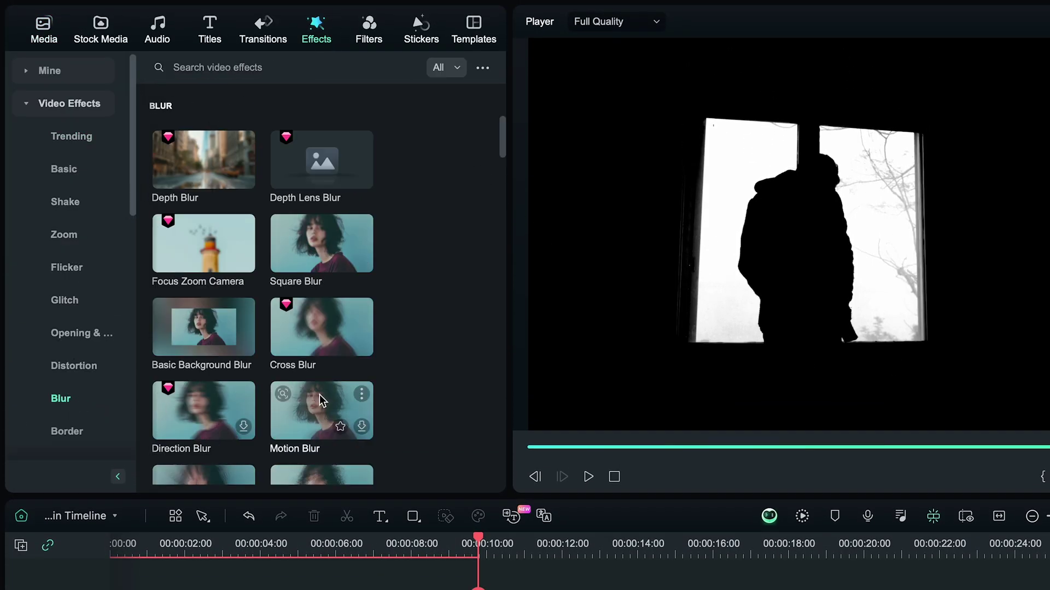
scroll(396, 379, "down", 5)
mouse_move(330, 340)
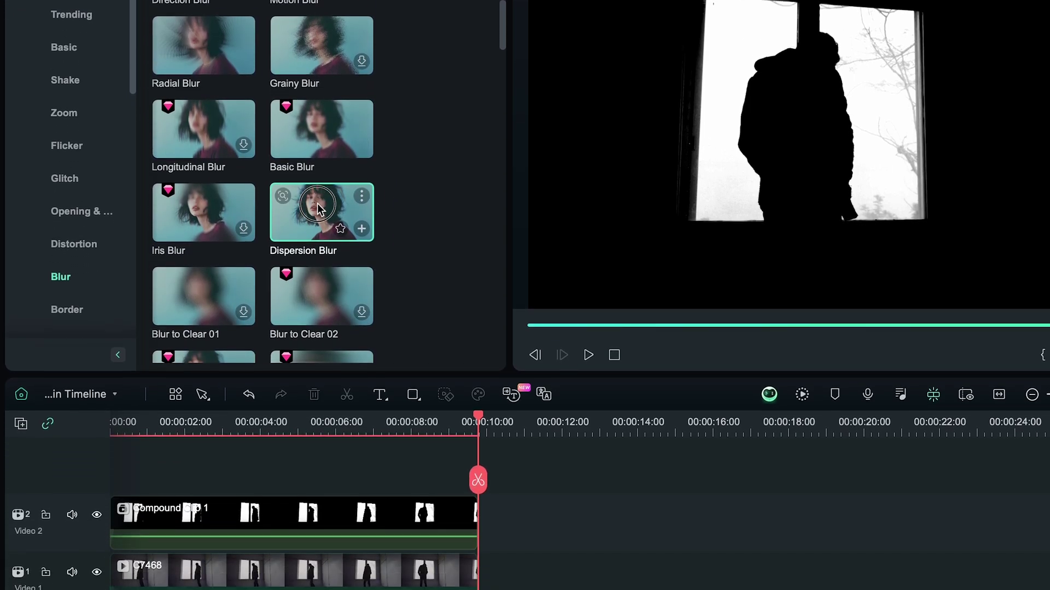
left_click_drag(317, 205, 319, 505)
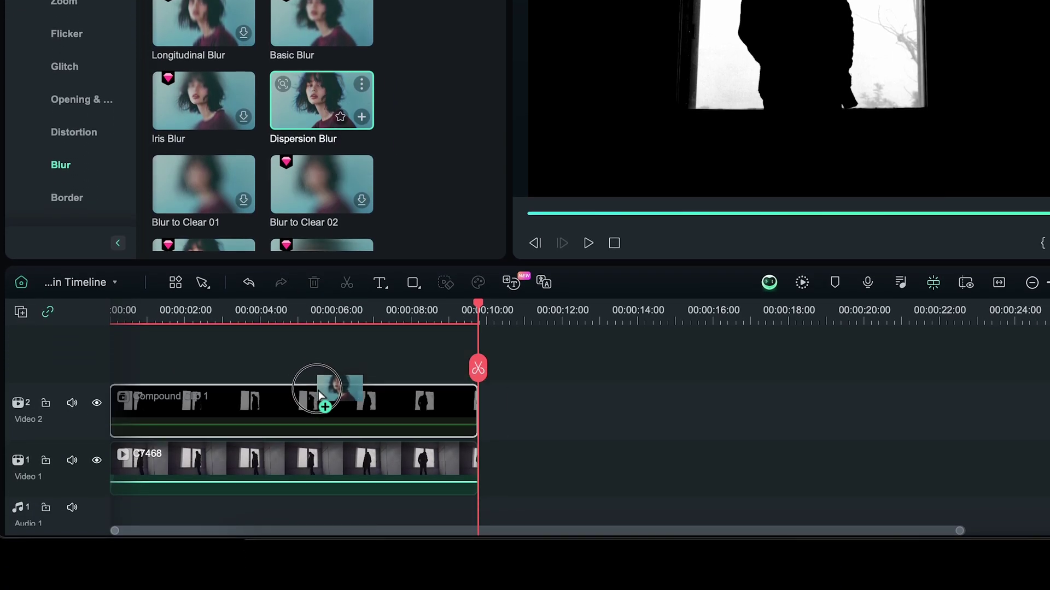
left_click_drag(319, 402, 319, 402)
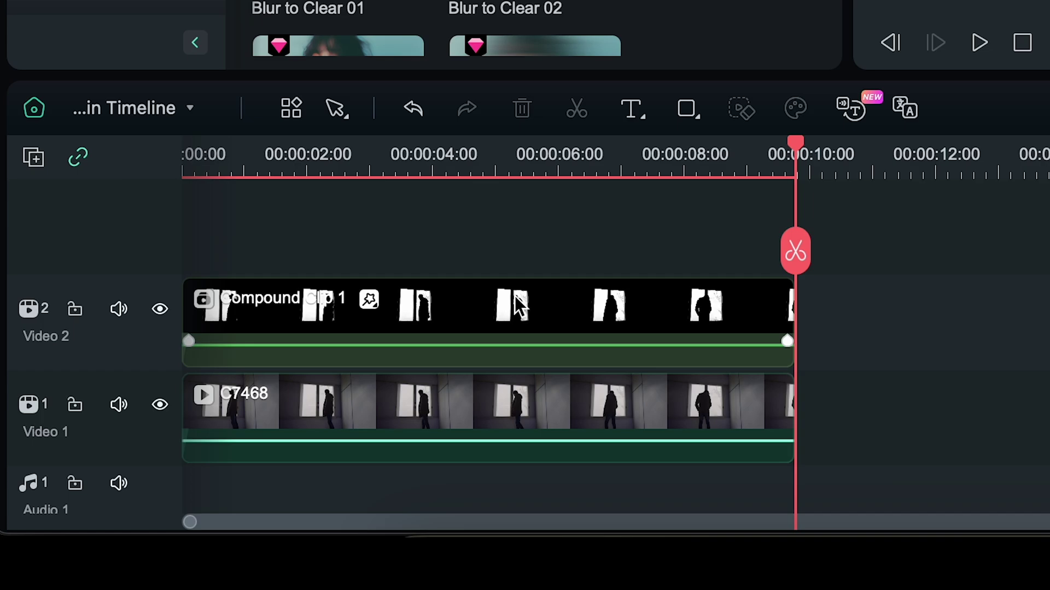
left_click(375, 302)
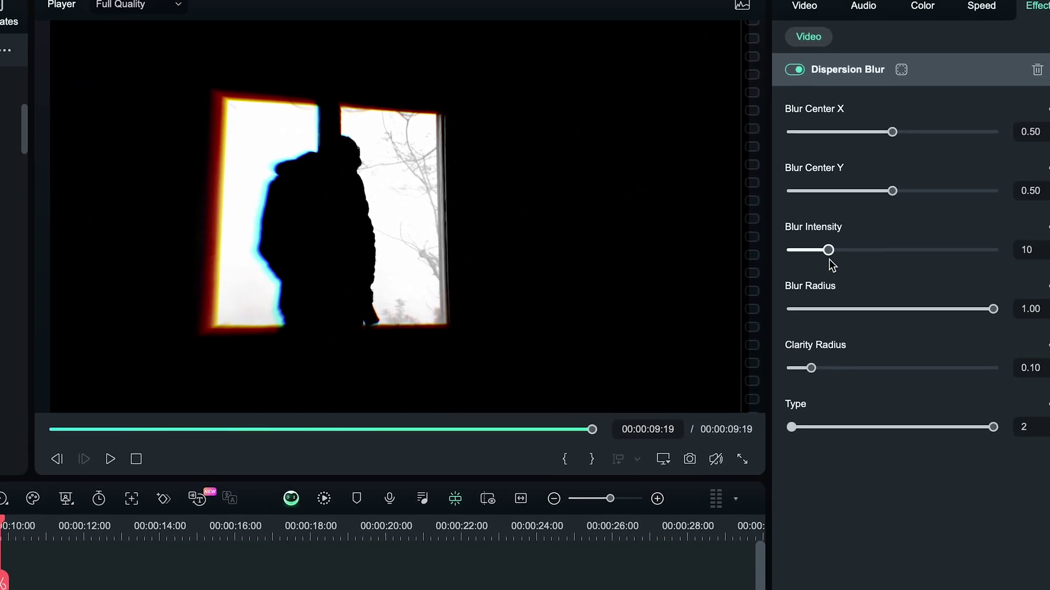
Step: Set Dispersion Blur Intensity to 50, Clarity Radius to 0 and Type to 1
left_click_drag(792, 268, 954, 271)
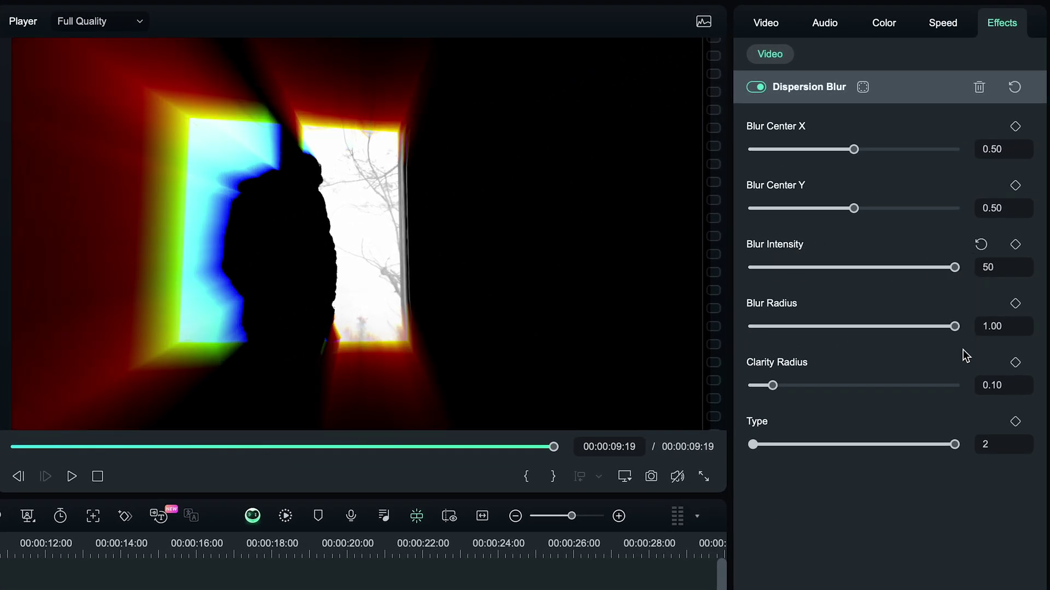
left_click_drag(774, 387, 734, 389)
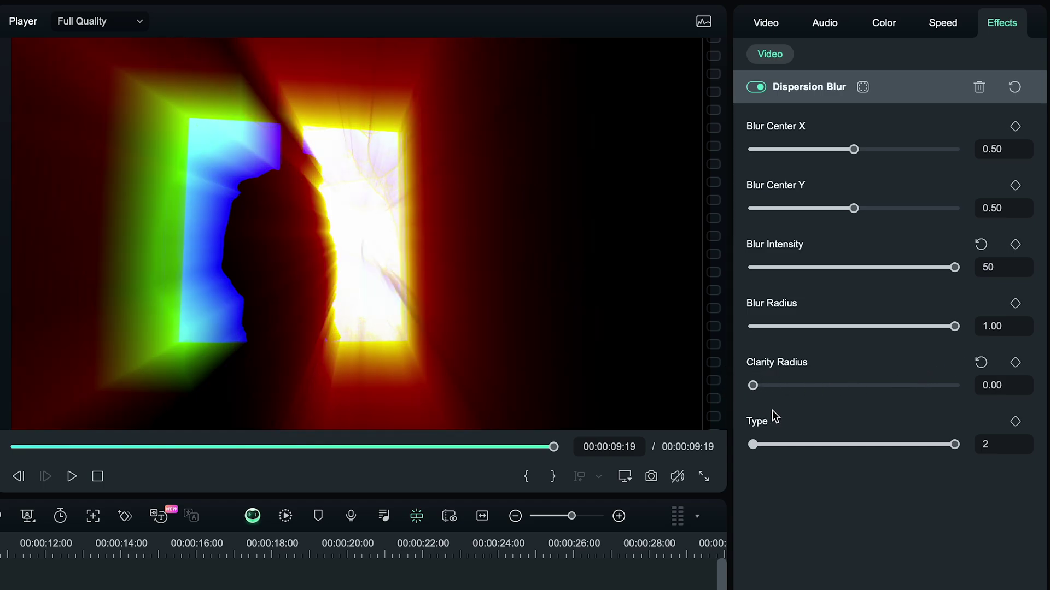
left_click(807, 443)
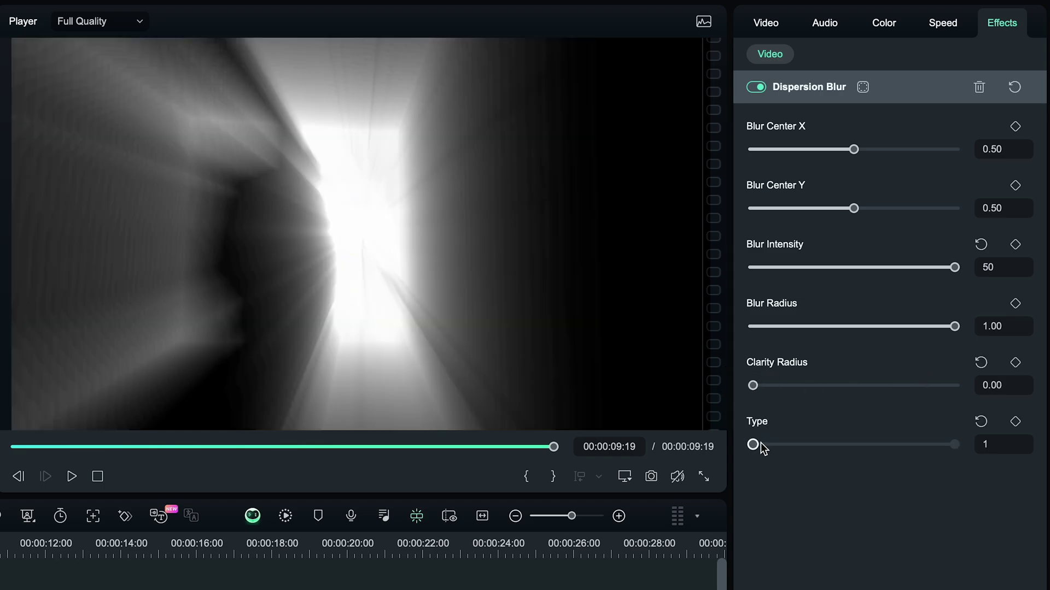
Step: Set the compound clip's Blend Mode to Screen for glowing light rays
left_click(766, 24)
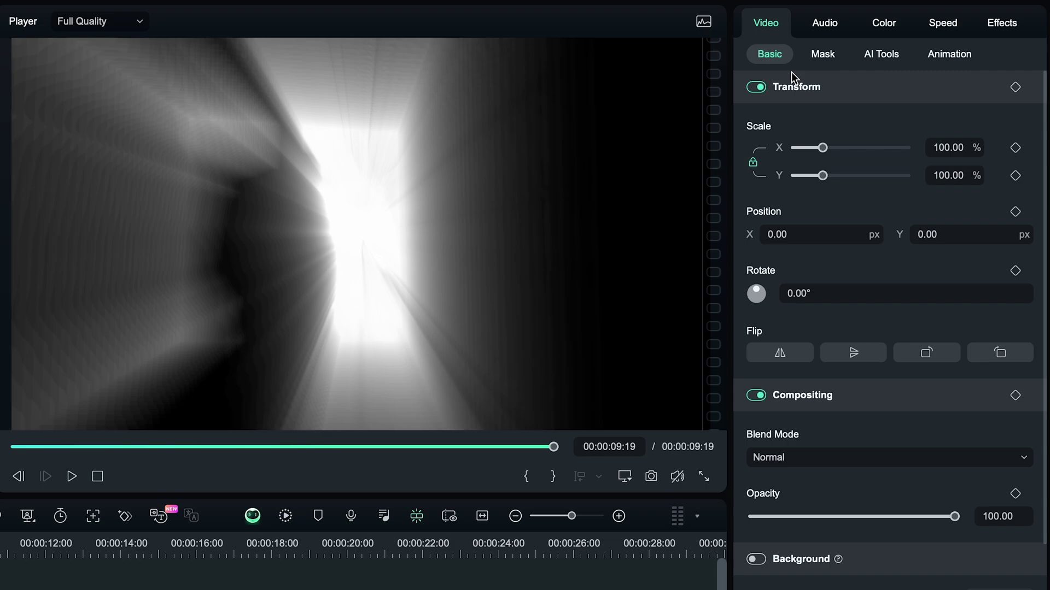
left_click(840, 449)
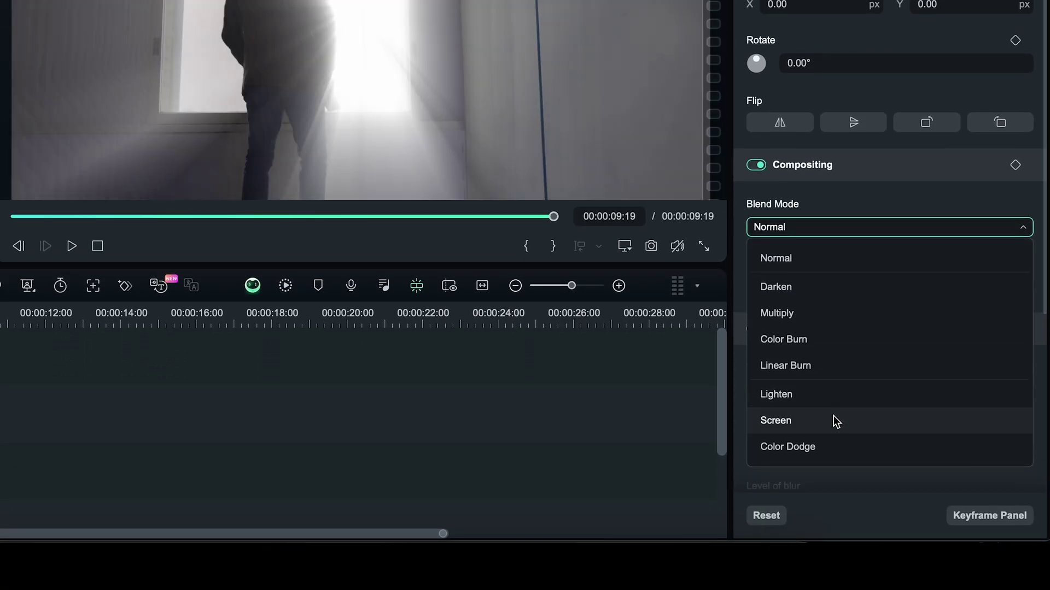
left_click(833, 420)
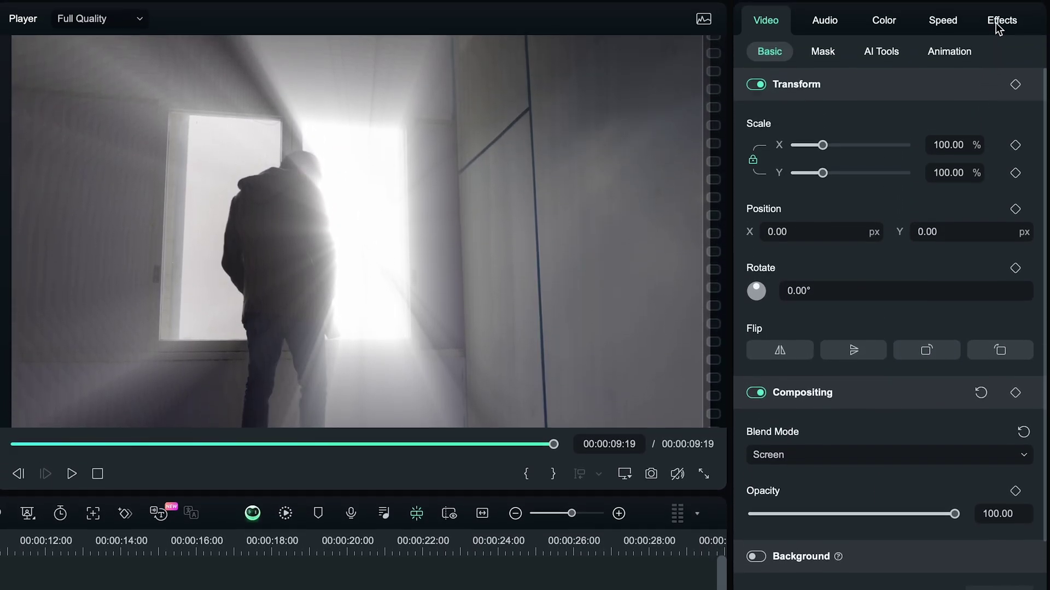
left_click(995, 21)
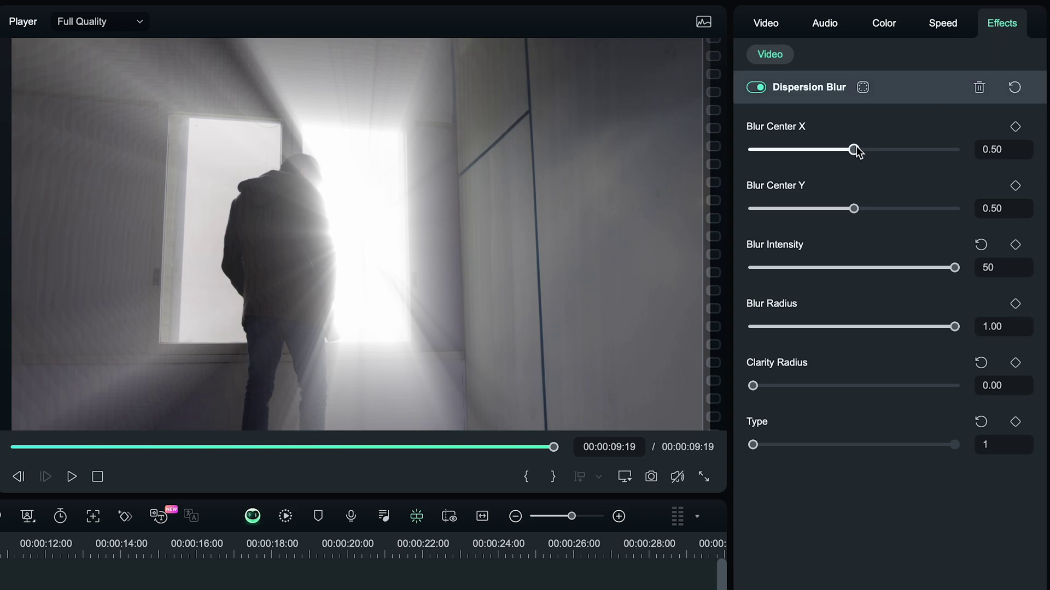
Step: Move the Dispersion Blur centre onto the window, Blur Center X 0.45 and Y 0.70
left_click_drag(855, 149, 852, 150)
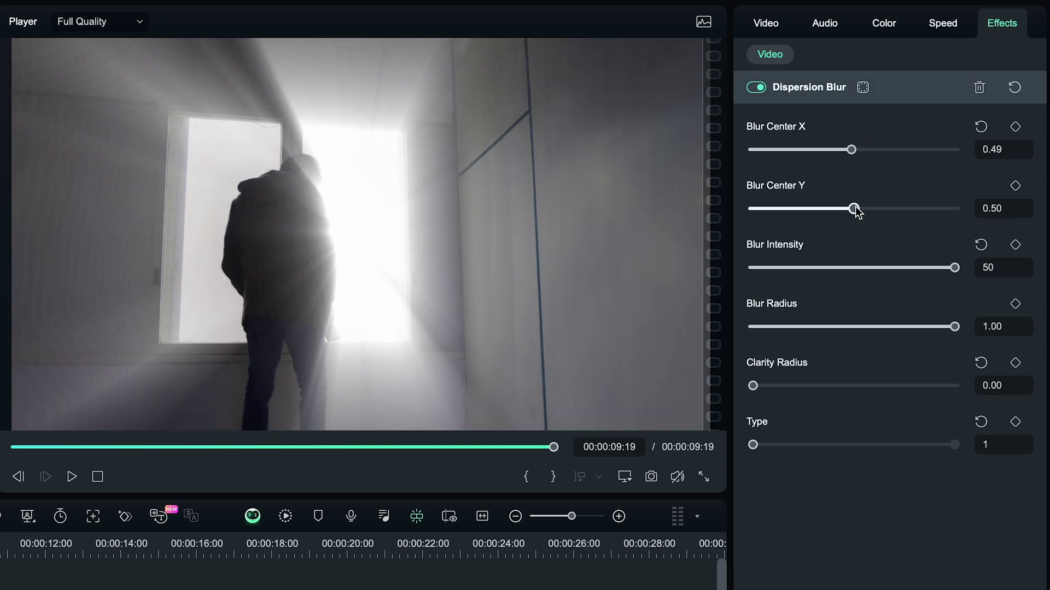
left_click_drag(855, 211, 869, 210)
key("space")
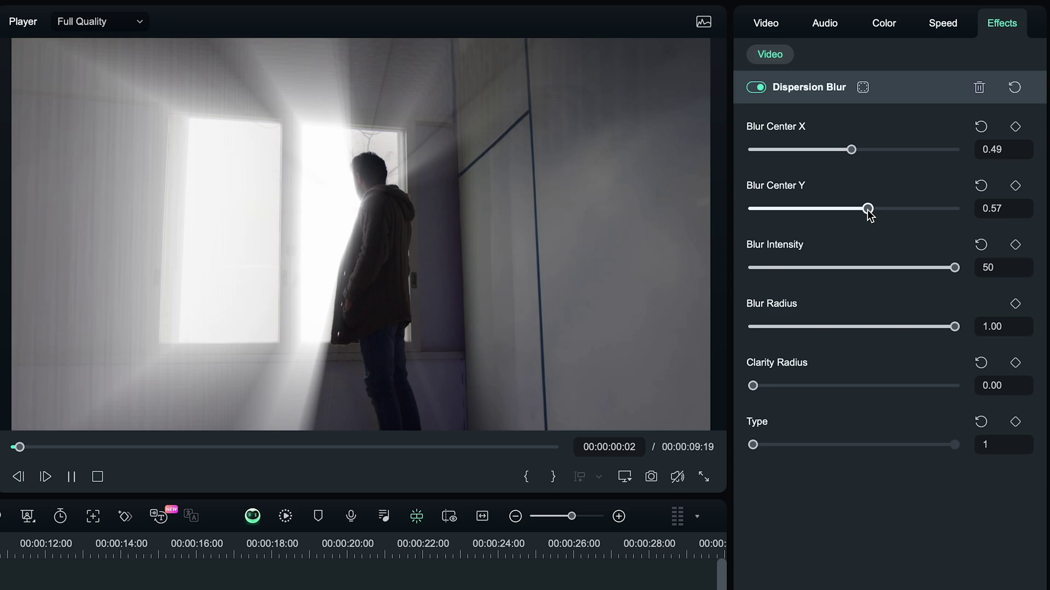
left_click_drag(851, 150, 848, 151)
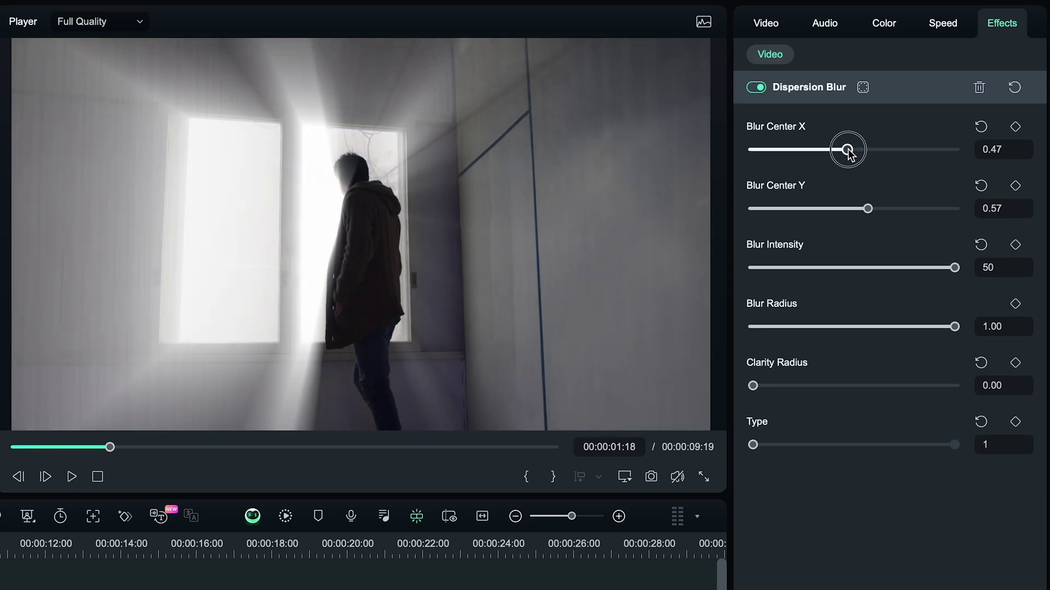
left_click_drag(869, 210, 894, 210)
left_click_drag(848, 150, 843, 150)
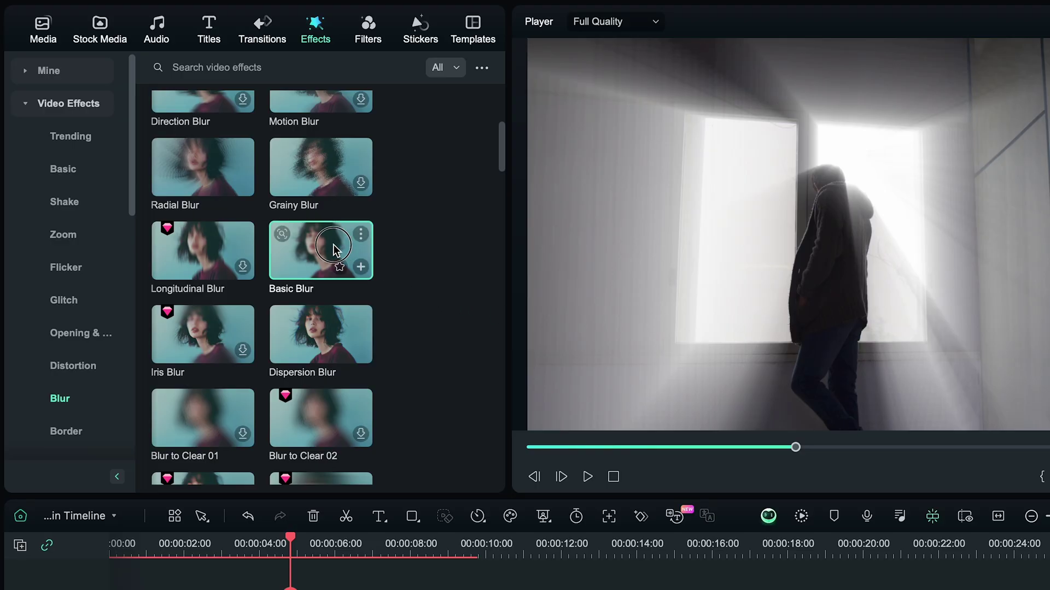
Step: Add a Basic Blur of 21.14 to Compound Clip 1 and lower its opacity to 75
left_click_drag(333, 250, 309, 402)
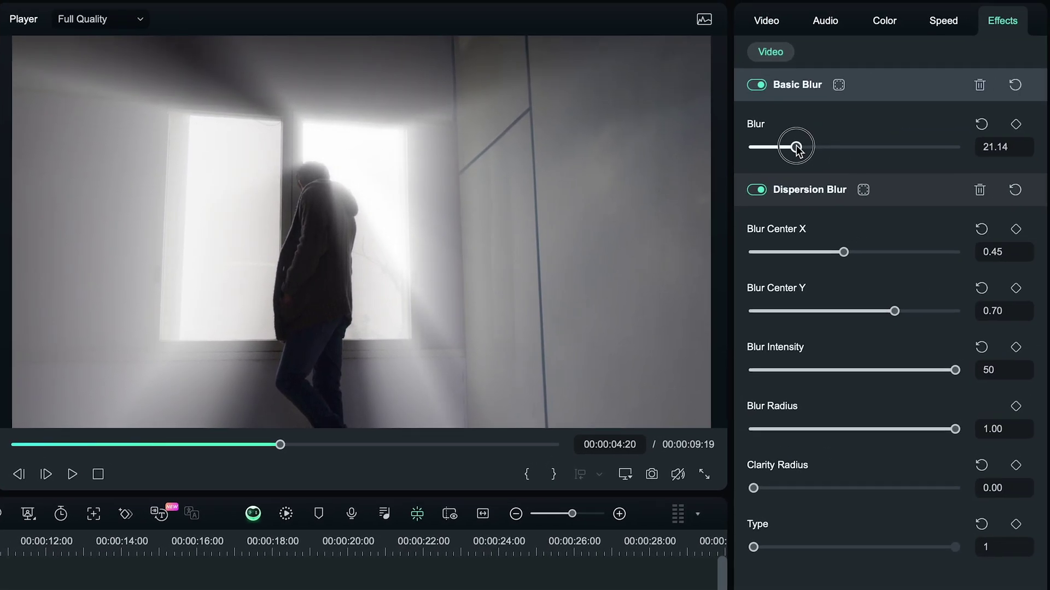
key("space")
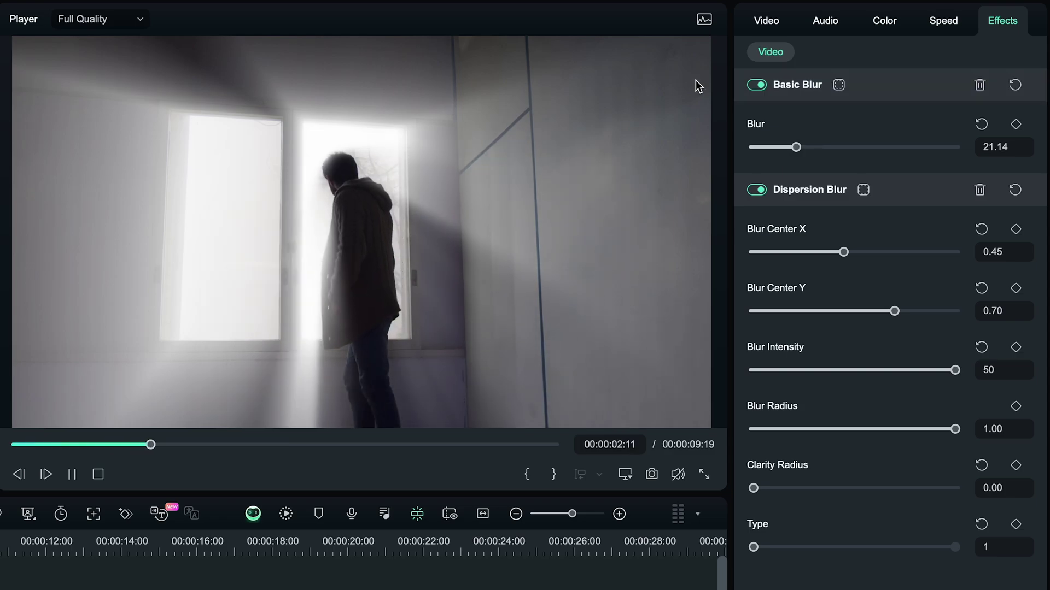
left_click(766, 20)
left_click(944, 514)
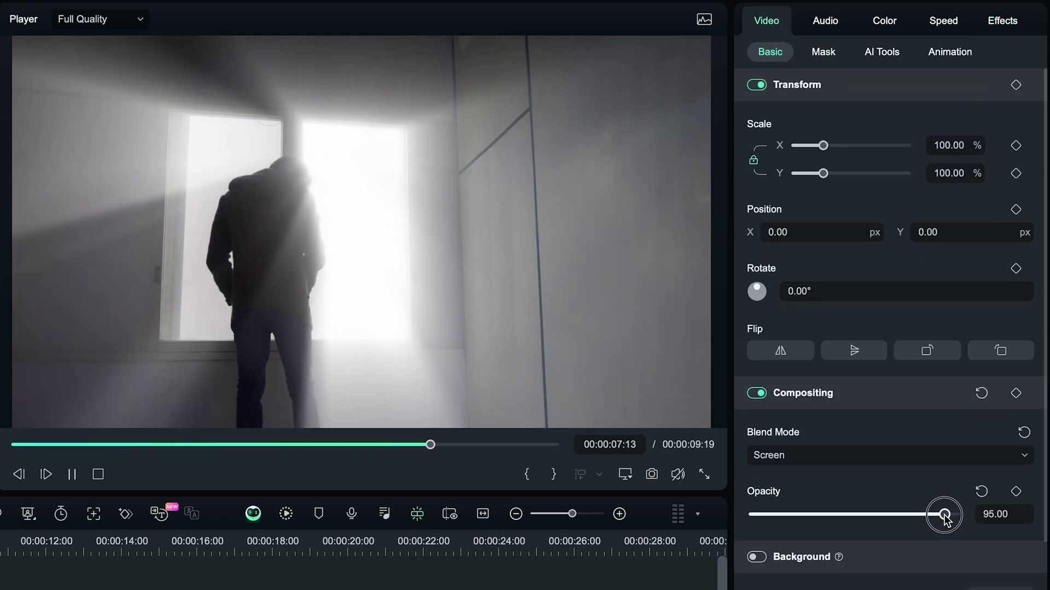
left_click_drag(944, 514, 890, 517)
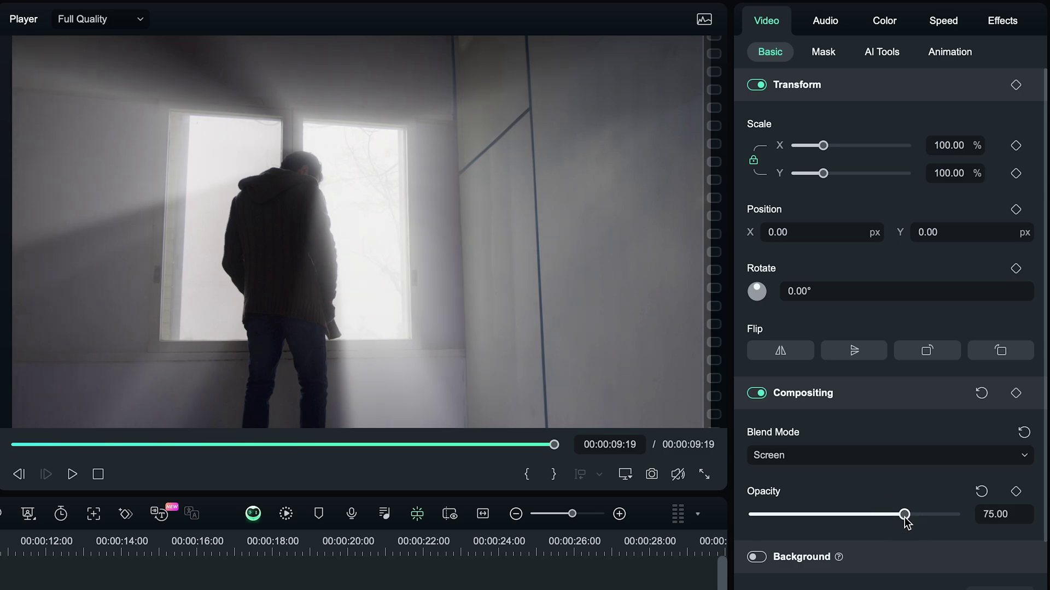
Step: Grade the shot with Temperature 51, Contrast 37, Highlight -41 and Shadow -29
left_click(887, 24)
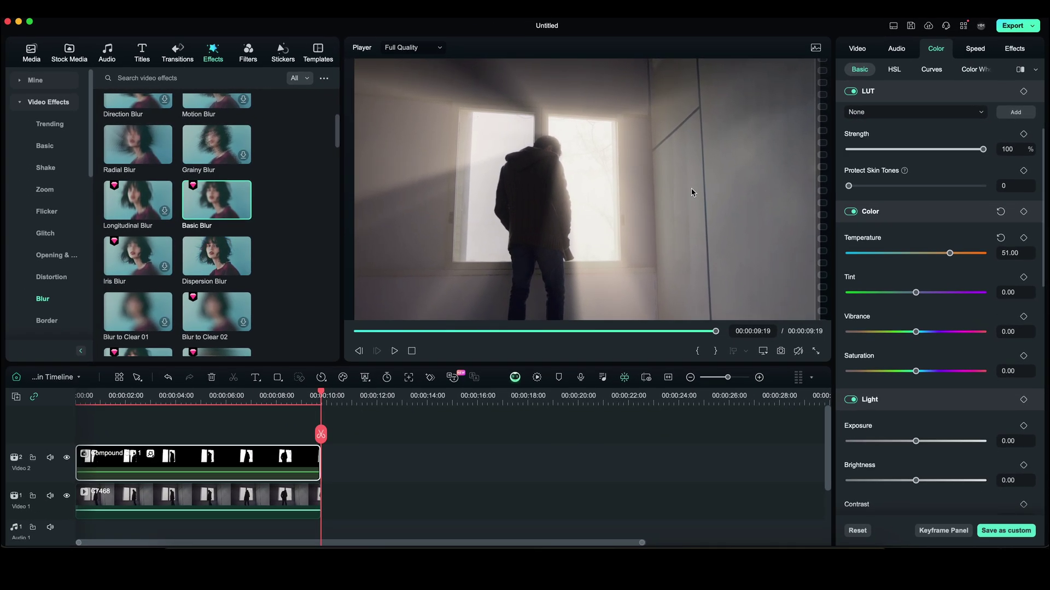
scroll(887, 376, "down", 4)
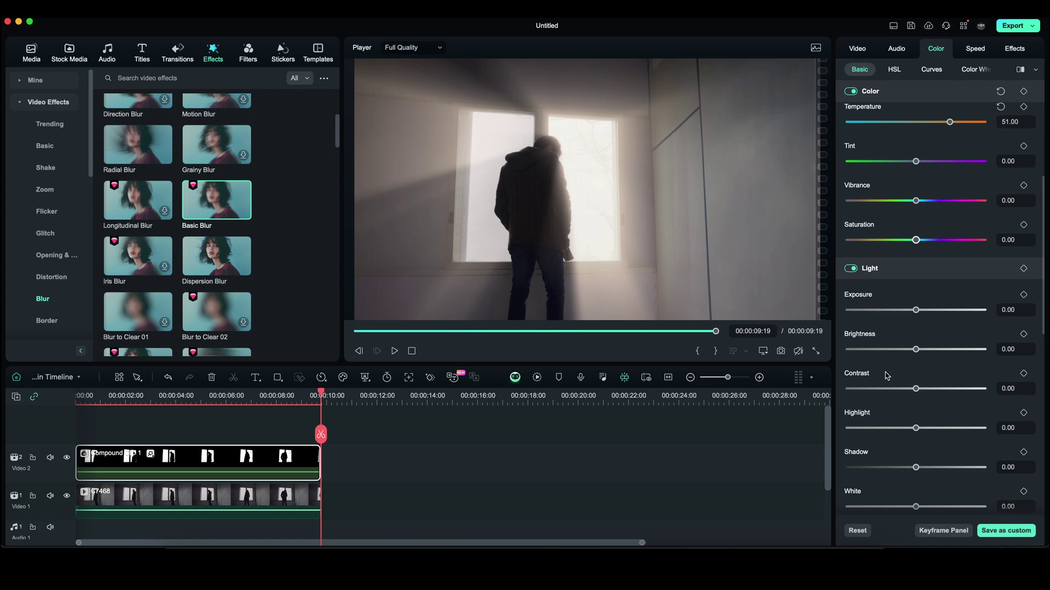
scroll(887, 376, "down", 1)
left_click_drag(915, 395, 883, 395)
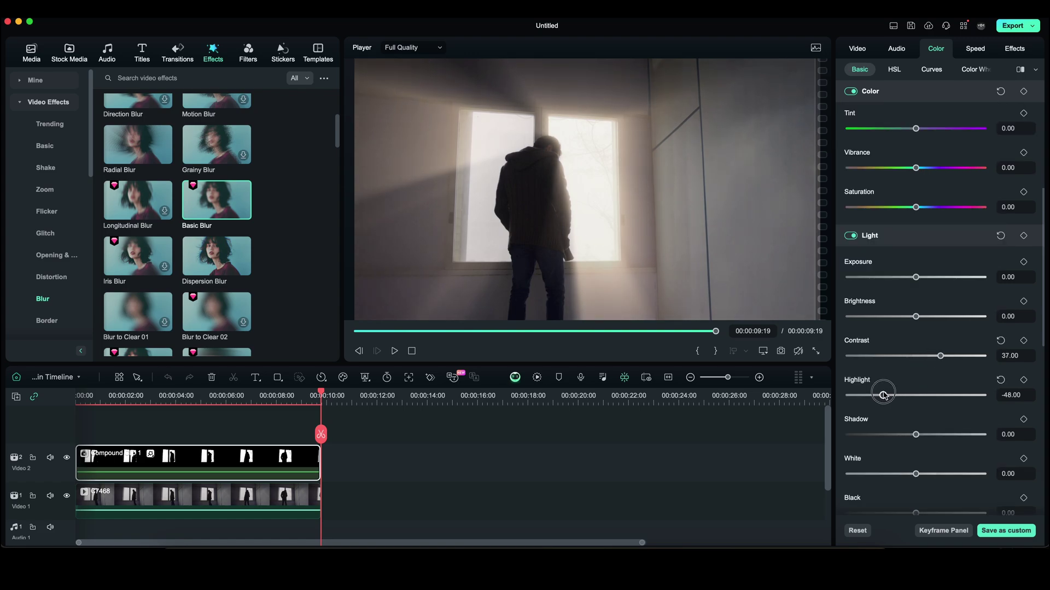
left_click_drag(912, 435, 897, 435)
key("space")
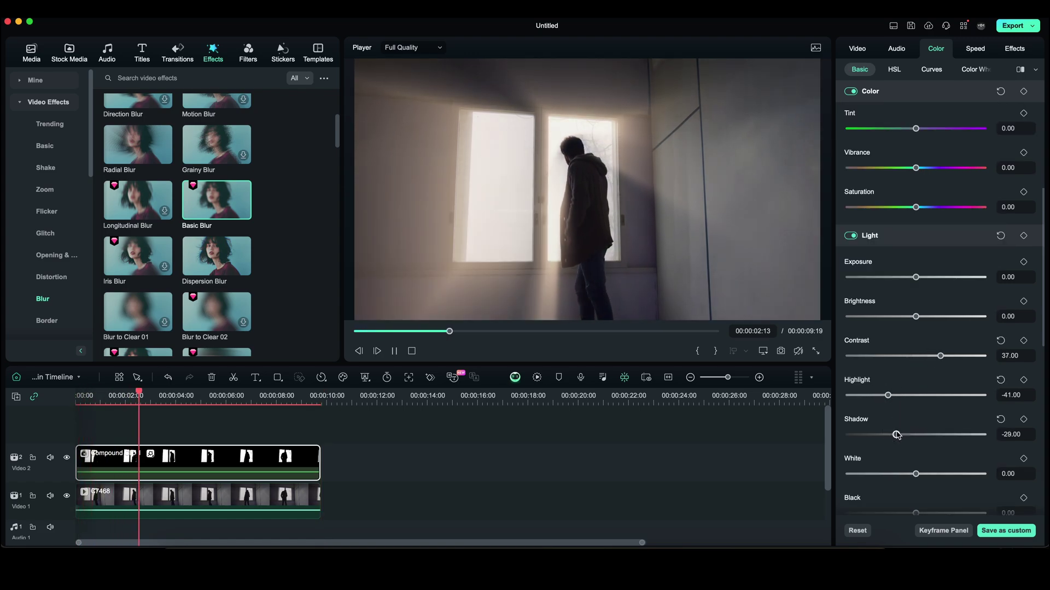
Step: Lower a midtone point on the tone curve slightly and play back the result
left_click(931, 68)
left_click(948, 251)
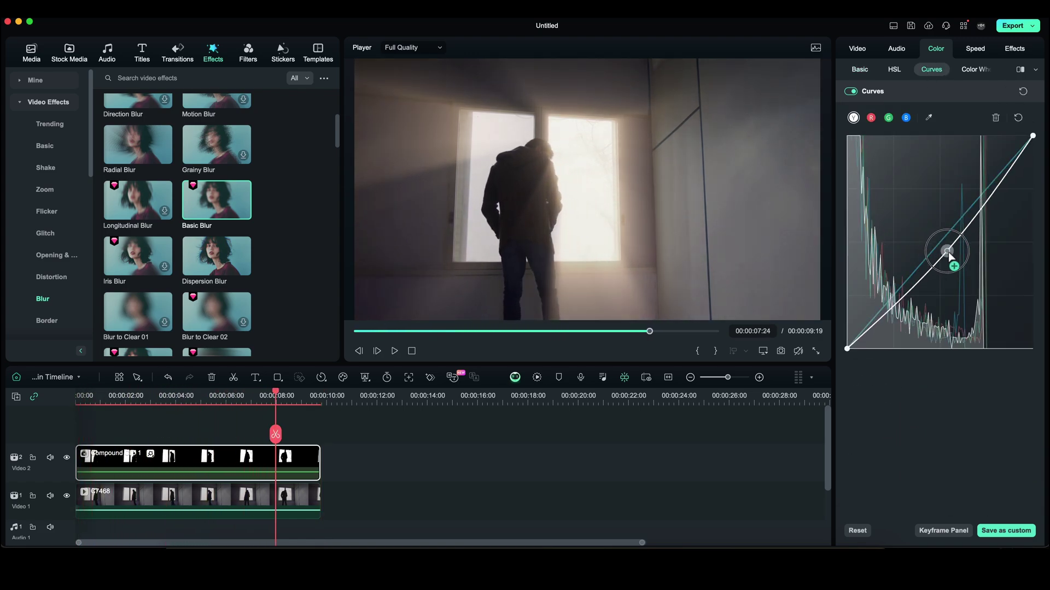
key("space")
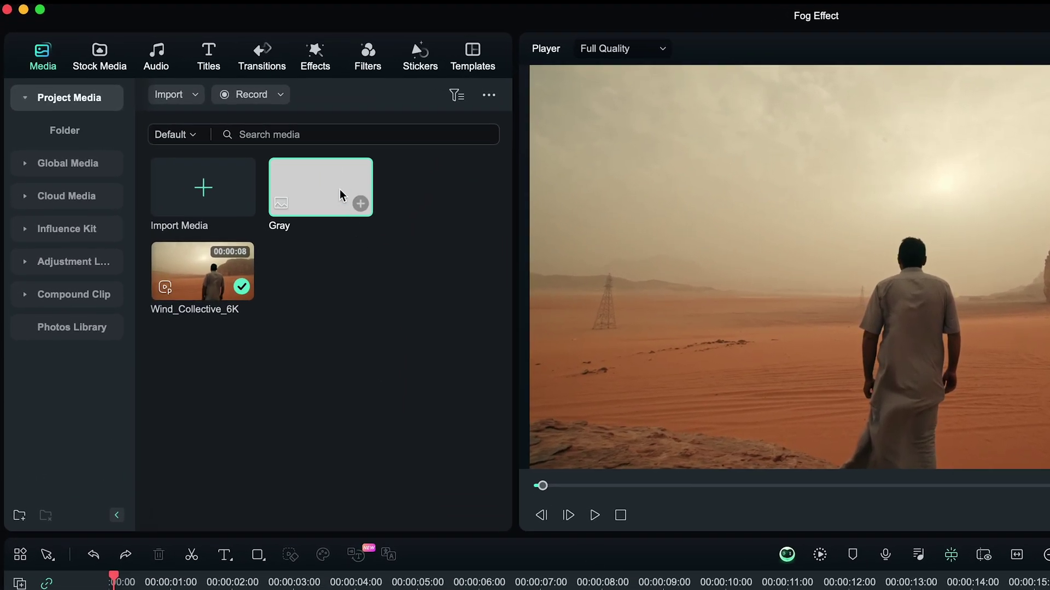
Step: Put the Gray image on Video 2 over the desert clip, extended to 00:00:08:24 and scaled 126.13%
left_click_drag(340, 196, 121, 589)
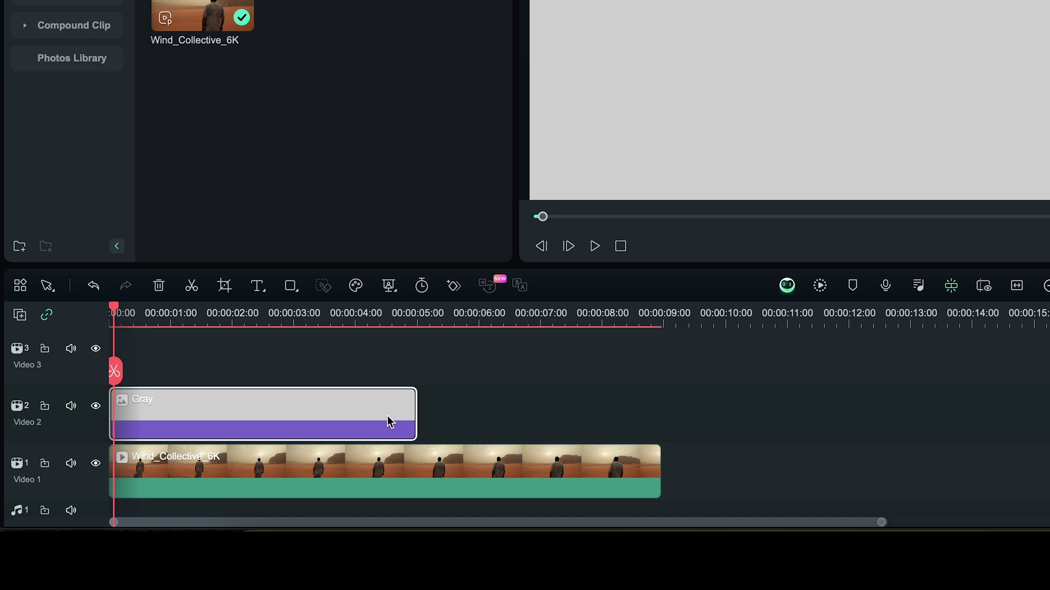
left_click_drag(414, 418, 659, 462)
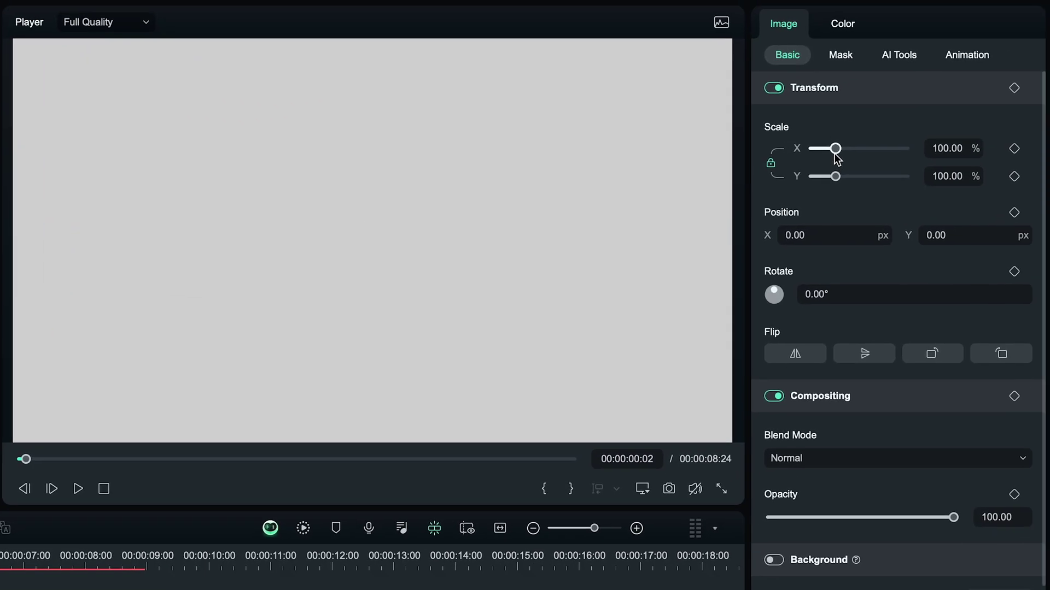
left_click_drag(835, 150, 841, 157)
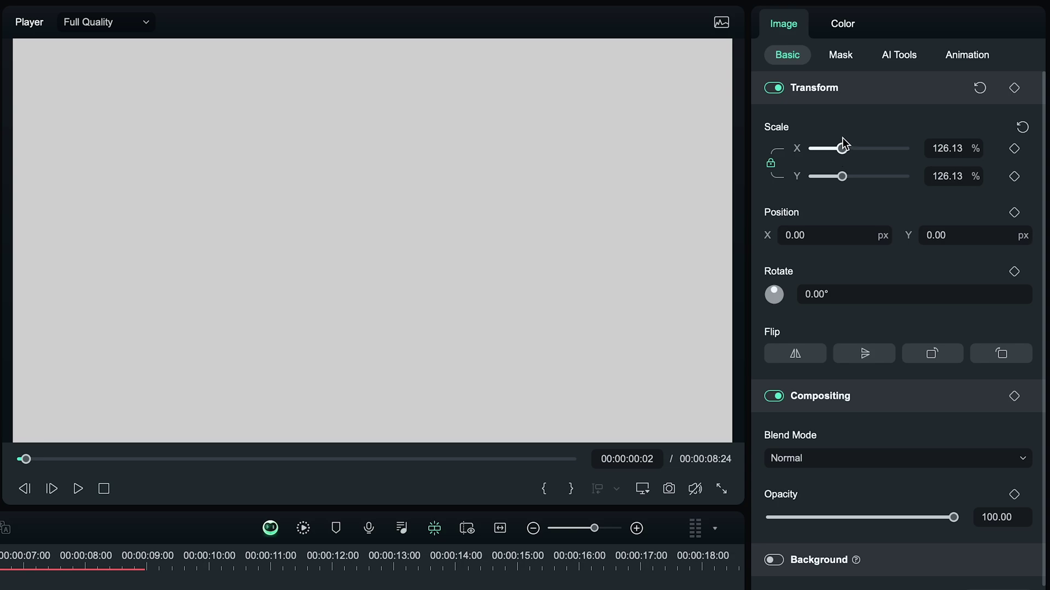
left_click(841, 56)
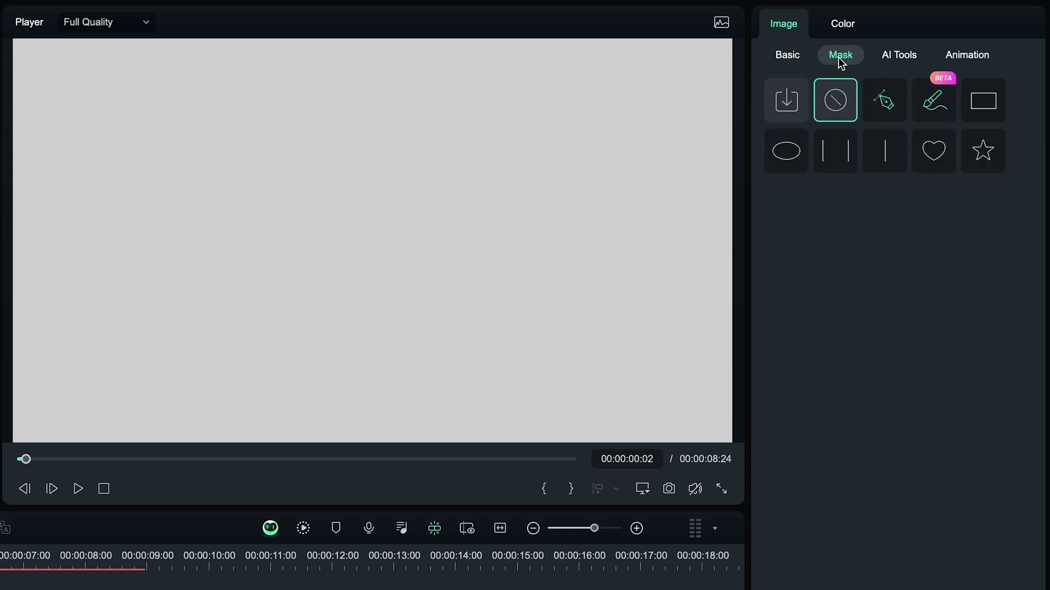
Step: Add a Circle mask at Width 100, Height 17 along the horizon with 24% Blur Strength
left_click(802, 141)
left_click_drag(565, 241, 721, 274)
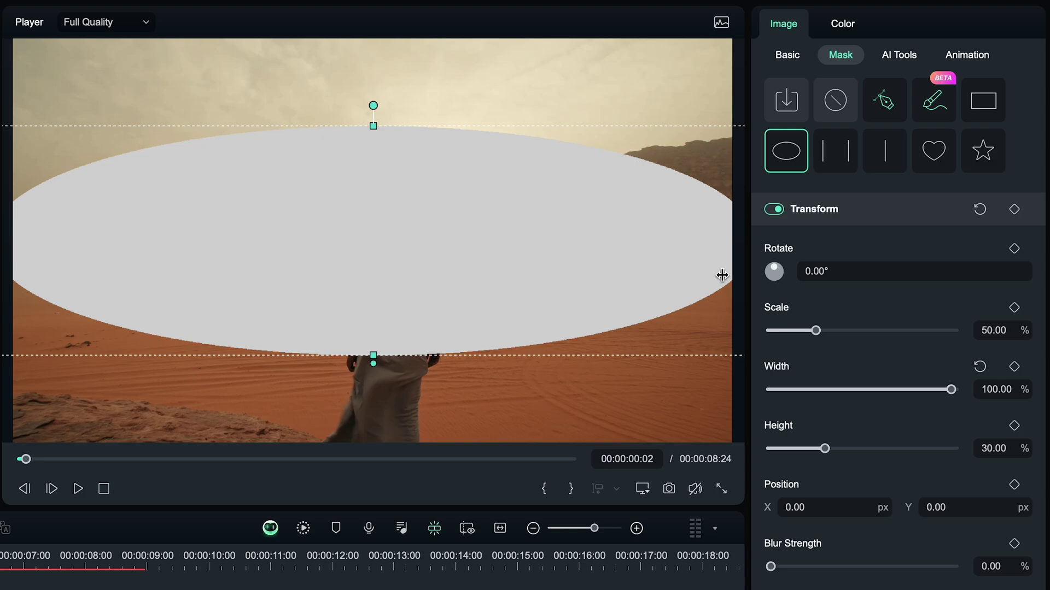
left_click_drag(373, 356, 422, 281)
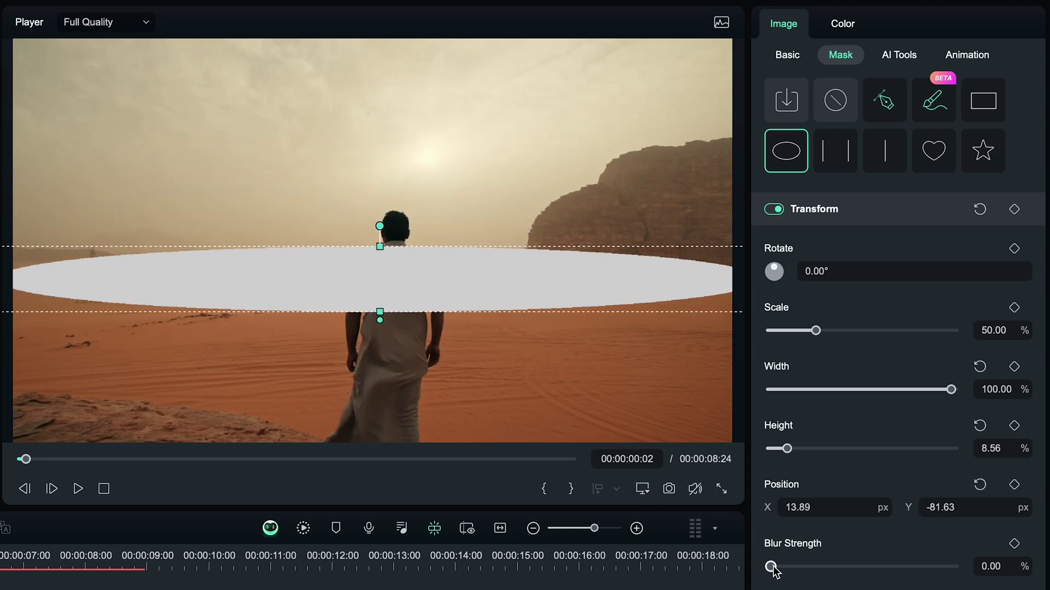
left_click_drag(771, 567, 808, 571)
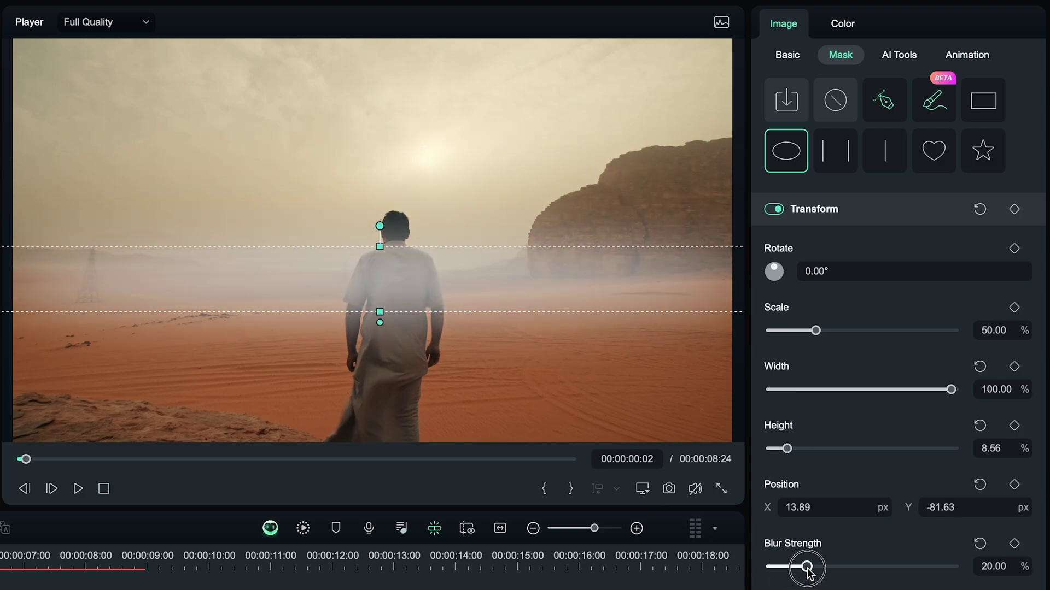
left_click_drag(787, 448, 801, 451)
left_click_drag(811, 567, 819, 567)
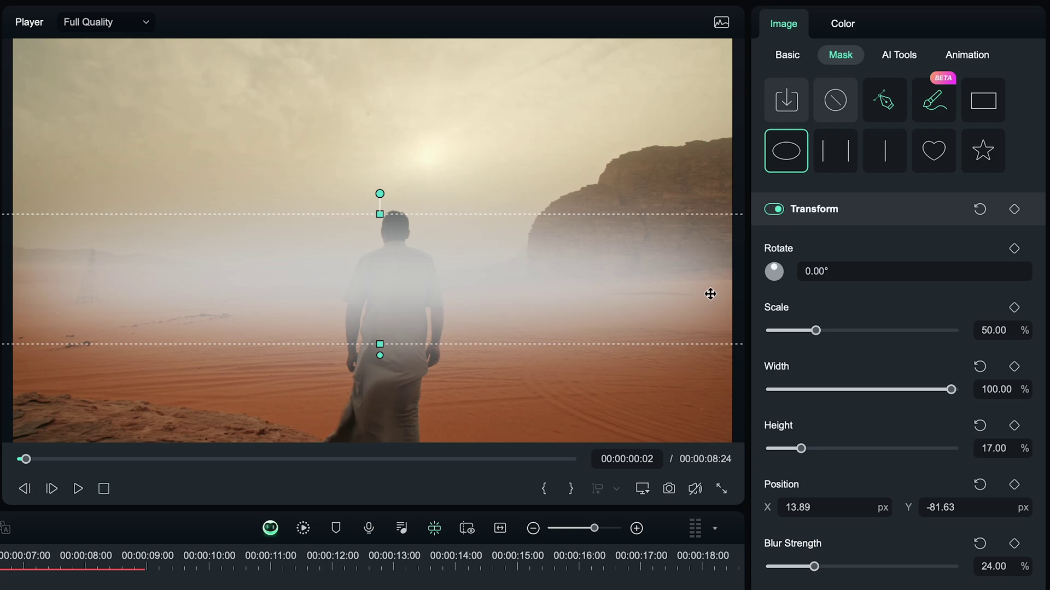
Step: Grade the fog layer to Temperature 17, Saturation -30, Contrast -50, Highlight -100, then preview
left_click(842, 24)
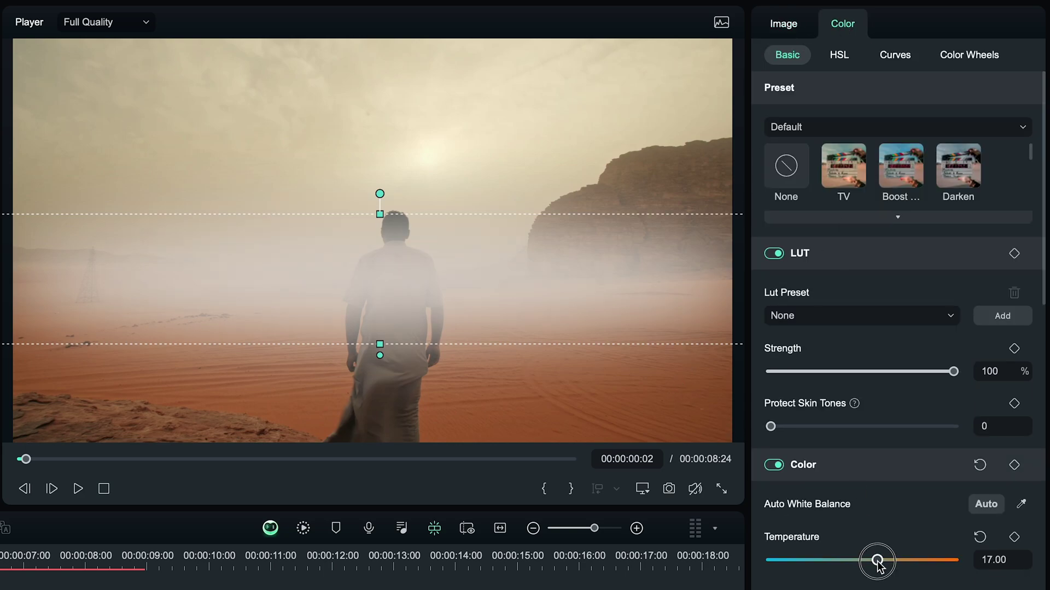
scroll(815, 542, "down", 8)
left_click_drag(862, 528, 765, 528)
left_click_drag(862, 468, 814, 469)
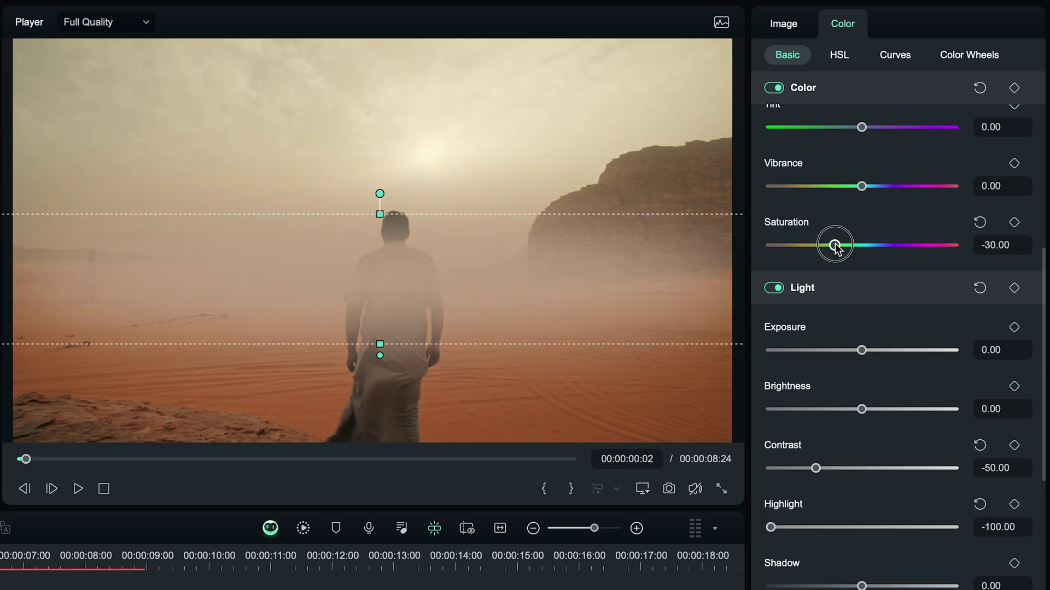
key("space")
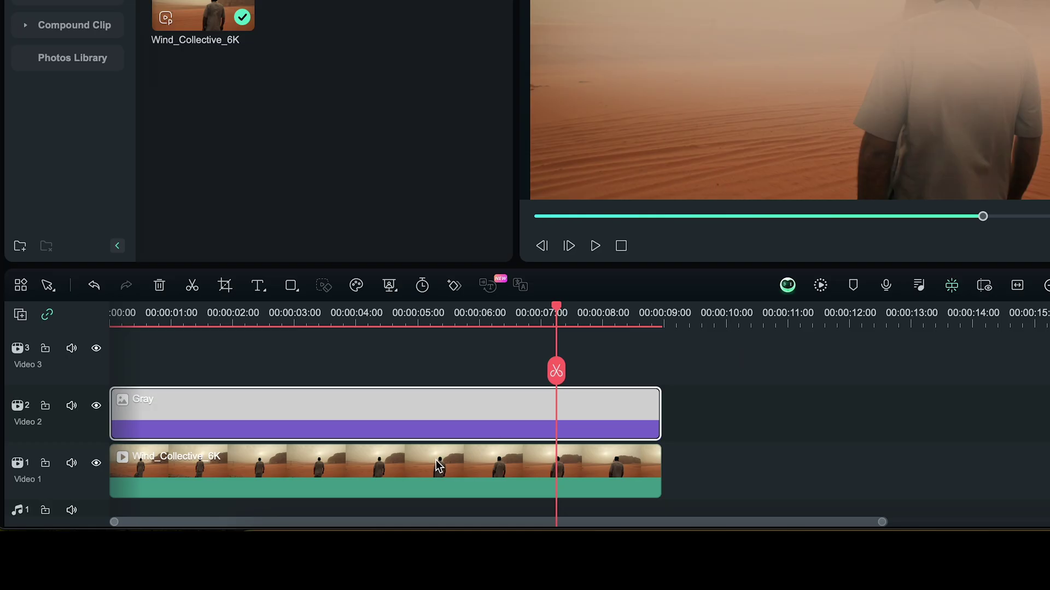
Step: Put a copy of the Wind_Collective_6K desert clip on the top track and move the playhead to 00:00:04:00
left_click(437, 466)
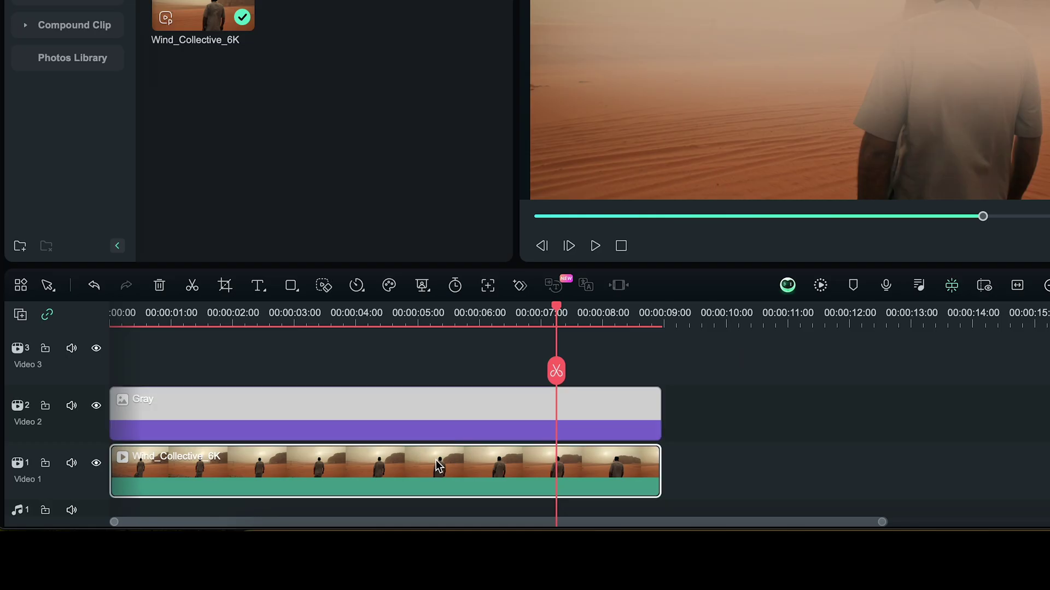
left_click_drag(435, 461, 432, 364)
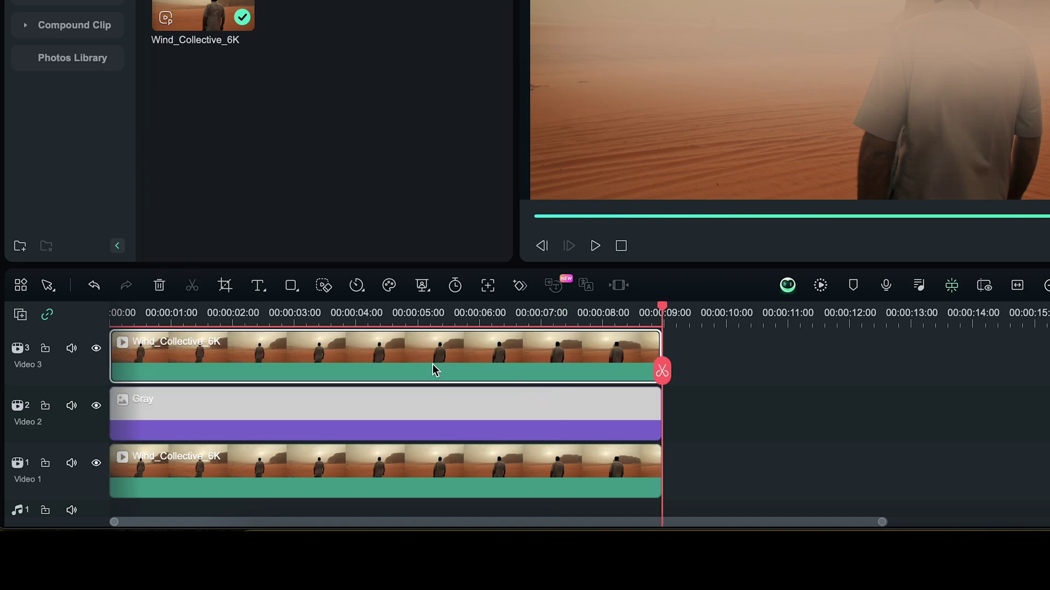
left_click(358, 319)
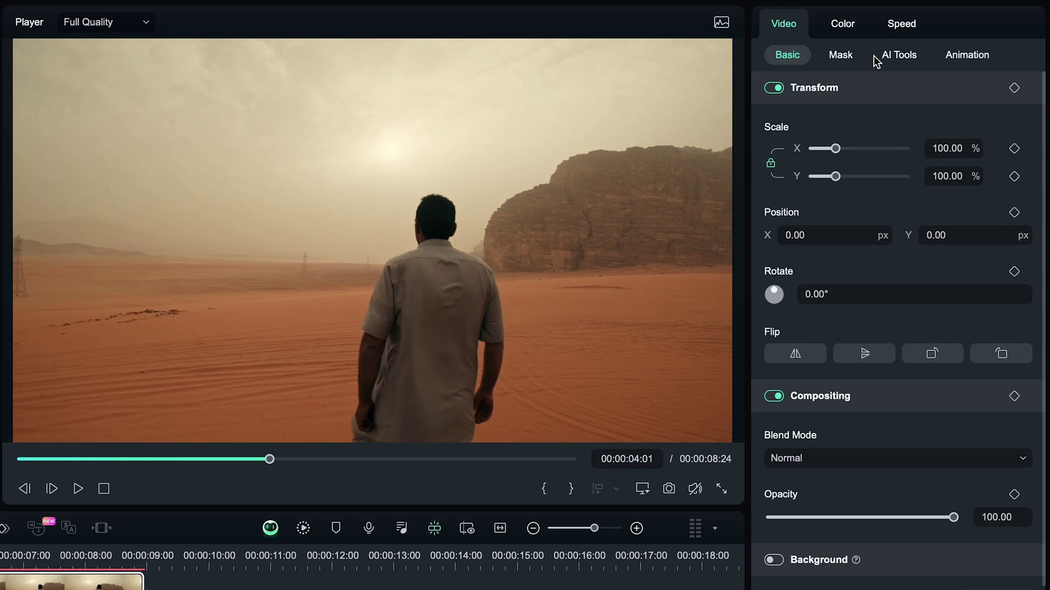
Step: Turn on AI Portrait with edge thickness 3.00 to isolate the man, then play the composite
left_click(886, 57)
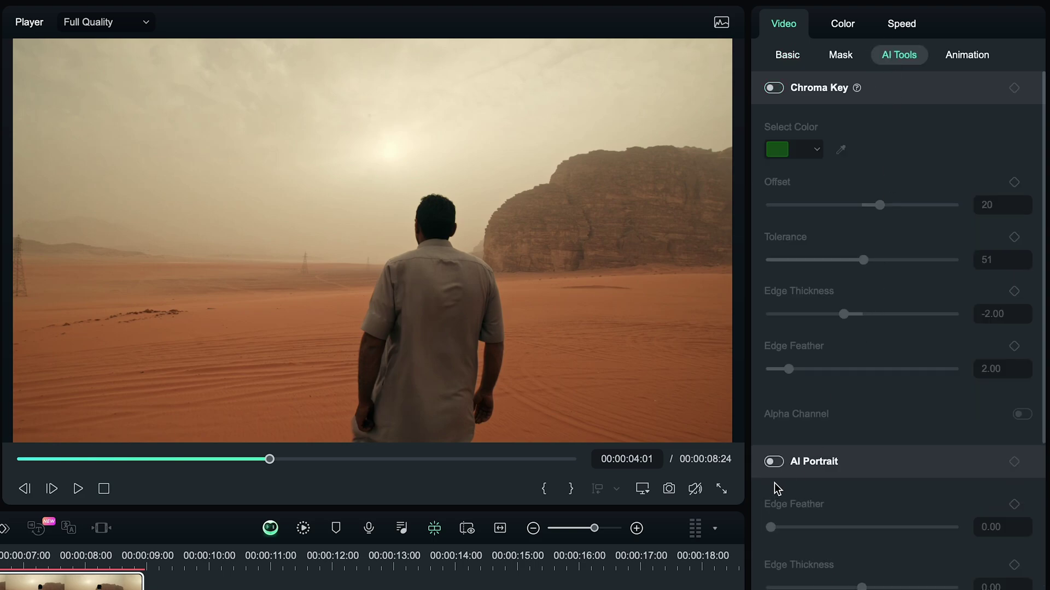
left_click(774, 463)
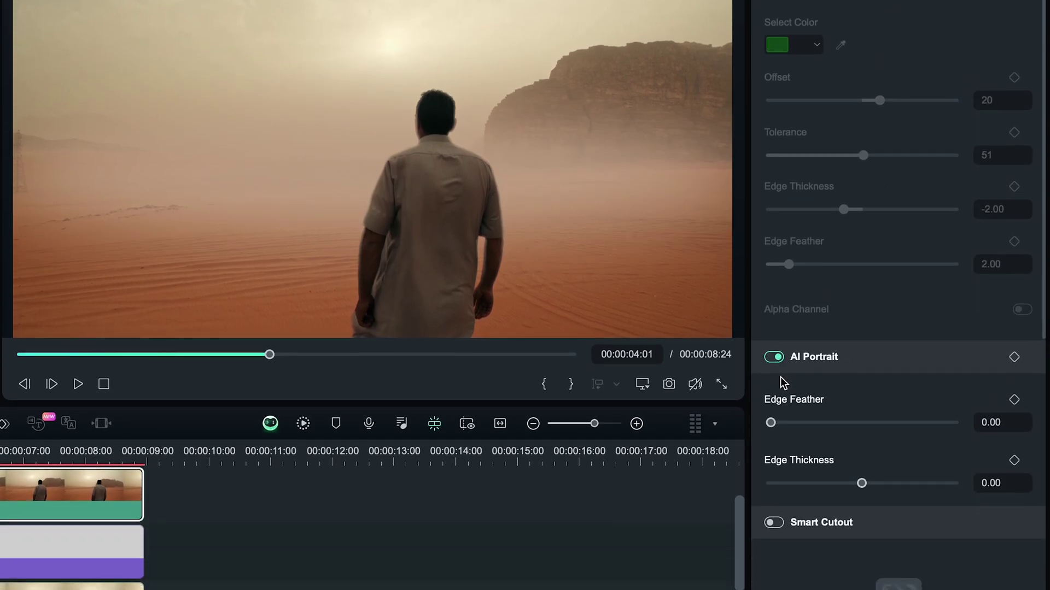
mouse_move(864, 484)
left_mouse_down()
mouse_move(895, 483)
mouse_move(864, 483)
left_mouse_up()
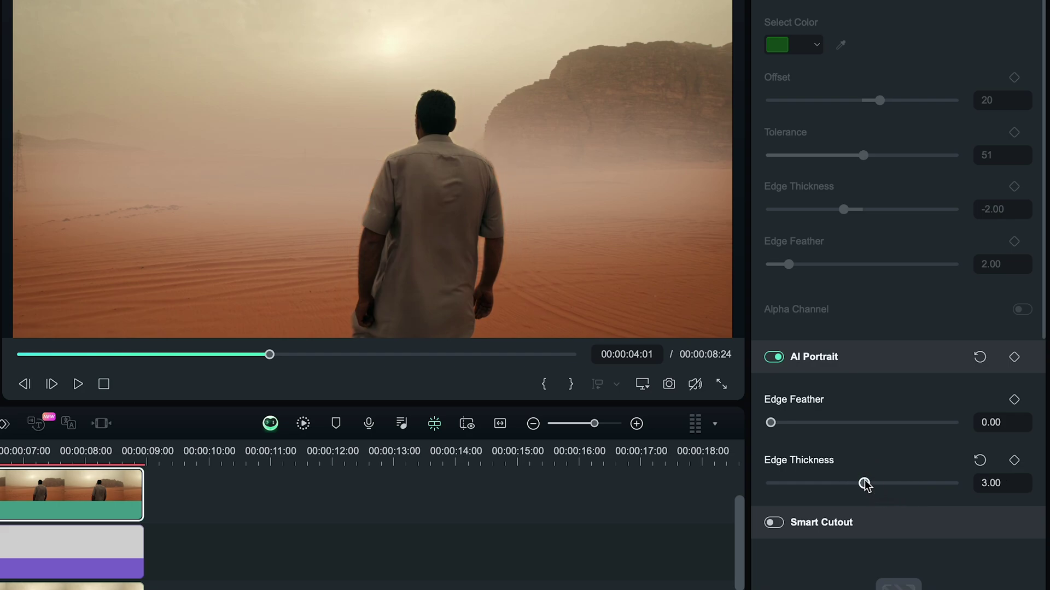
key("space")
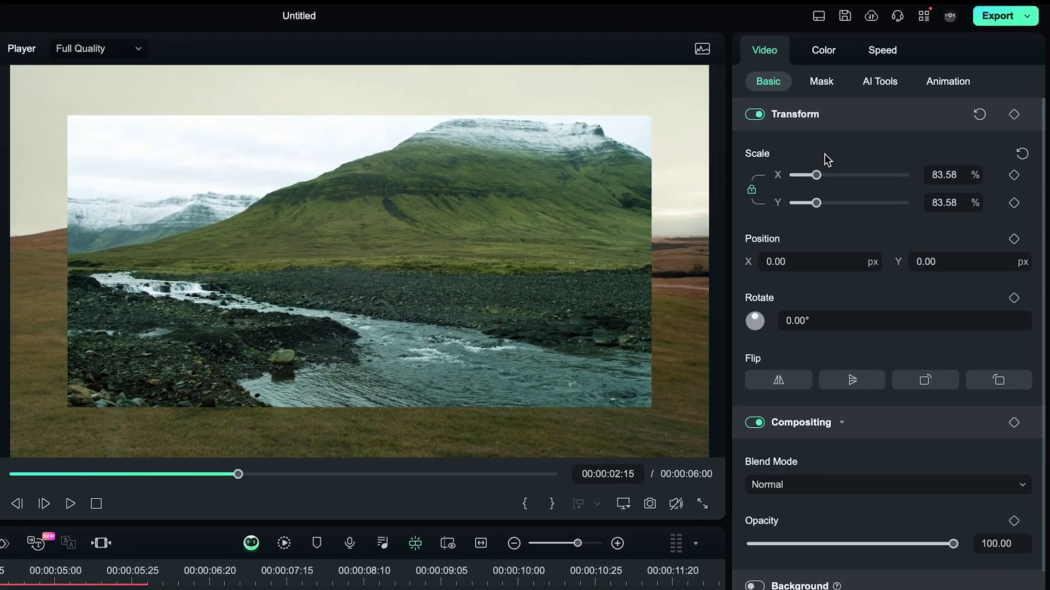
Step: Draw a custom mask on the river clip along the field's horizon, closed across the top
left_click(823, 84)
left_click(863, 128)
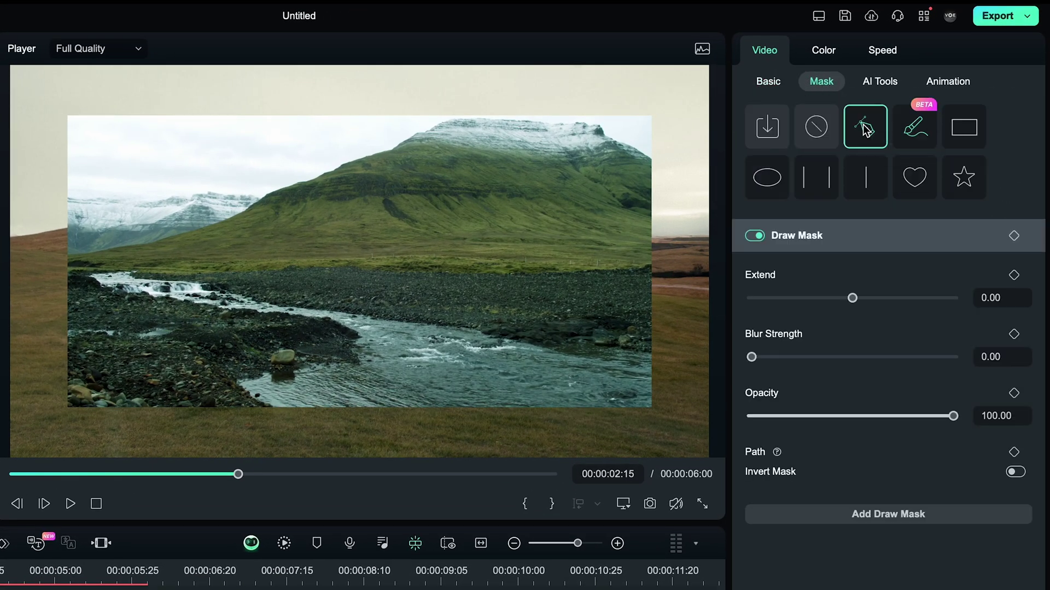
mouse_move(60, 268)
left_mouse_down()
mouse_move(531, 264)
mouse_move(658, 253)
left_mouse_up()
left_click(694, 90)
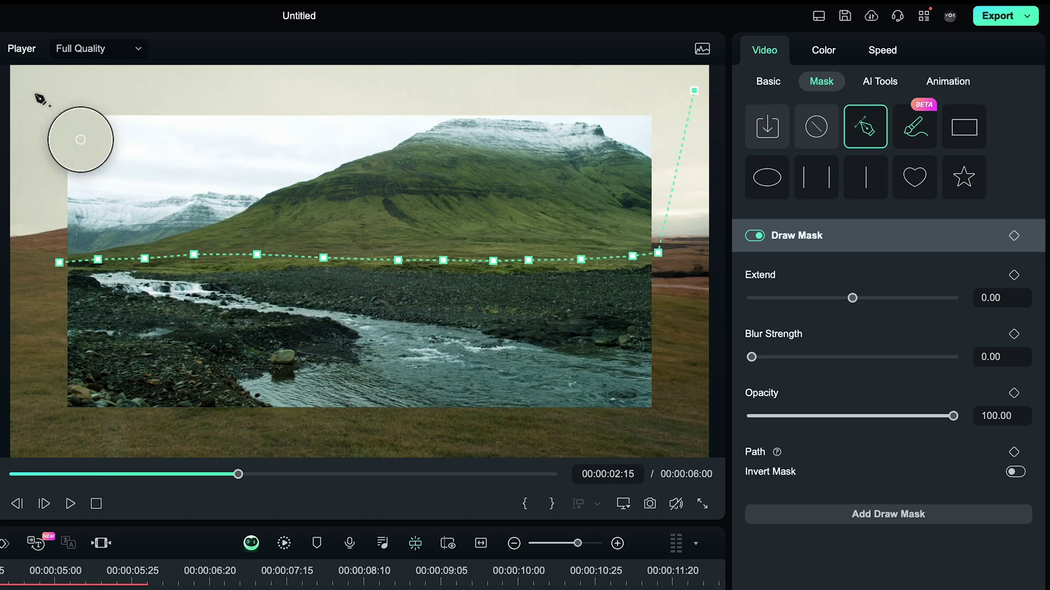
left_click(34, 94)
left_click(59, 262)
Step: Enlarge the river clip to fill the frame, then blur the mask edge and extend it to 13.01
left_click(768, 81)
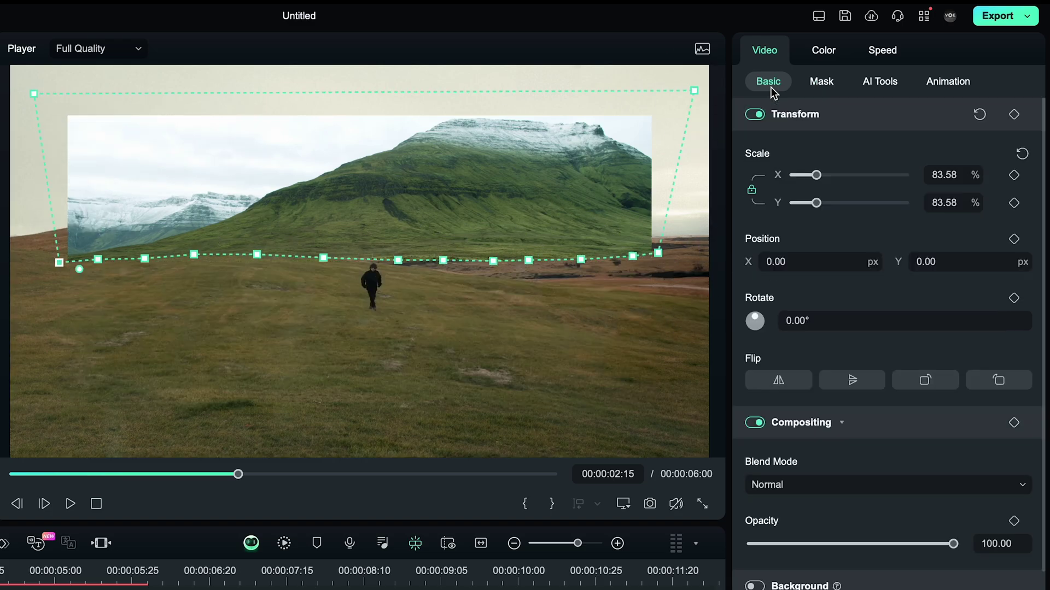
left_click_drag(797, 175, 826, 180)
left_click(821, 82)
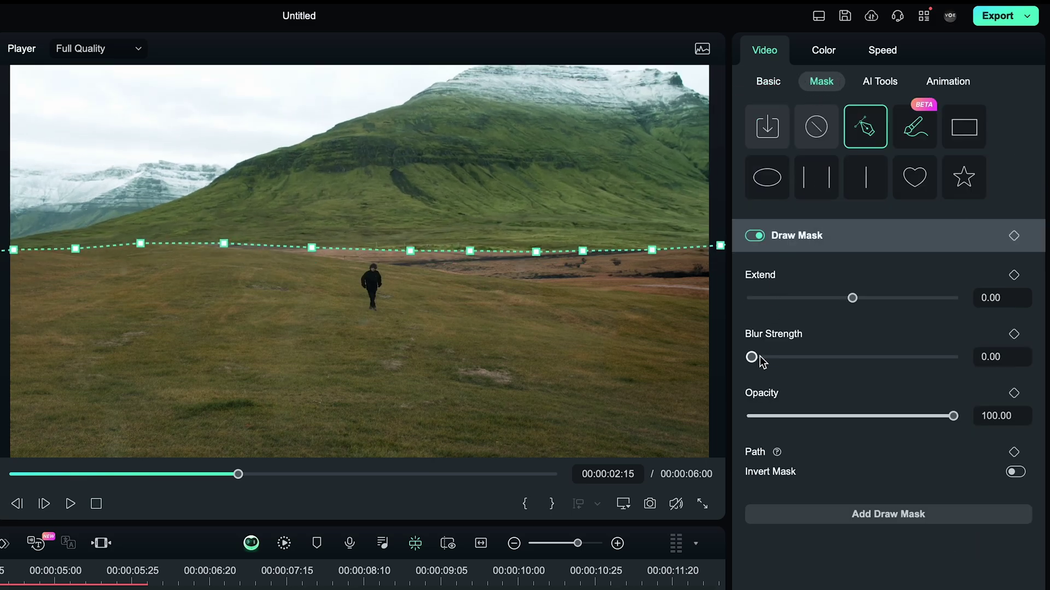
left_click_drag(752, 358, 784, 357)
left_click_drag(859, 300, 860, 301)
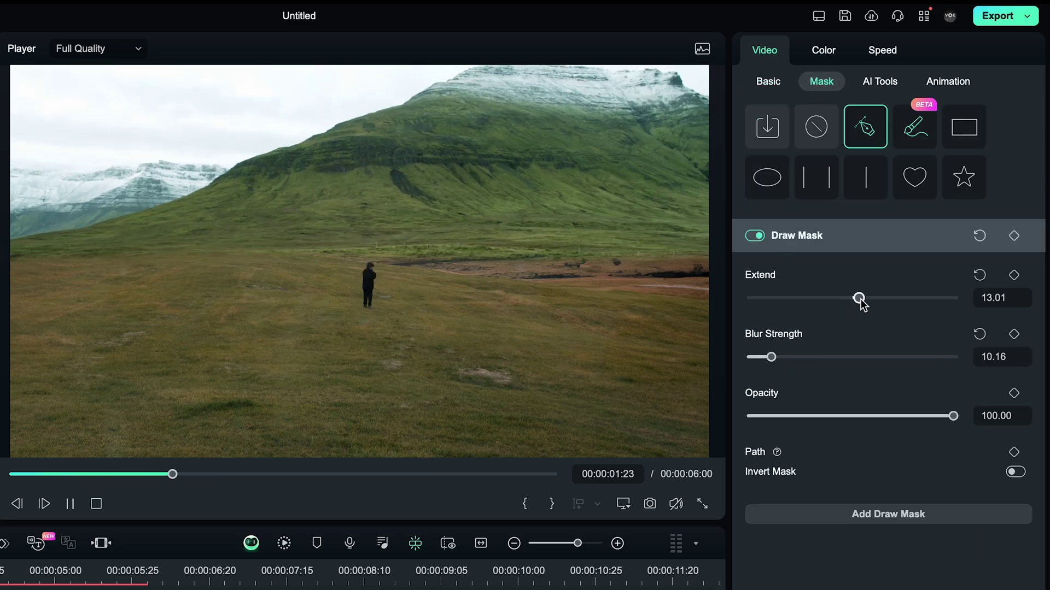
Step: Play the composite from the start, then drag the second river clip into the timeline
left_click(830, 61)
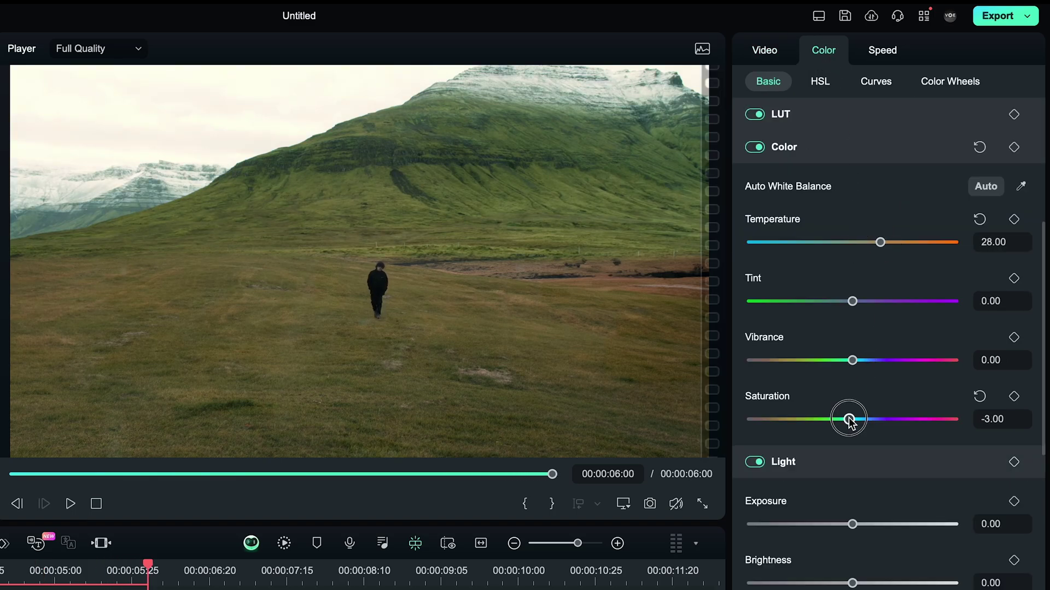
key("space")
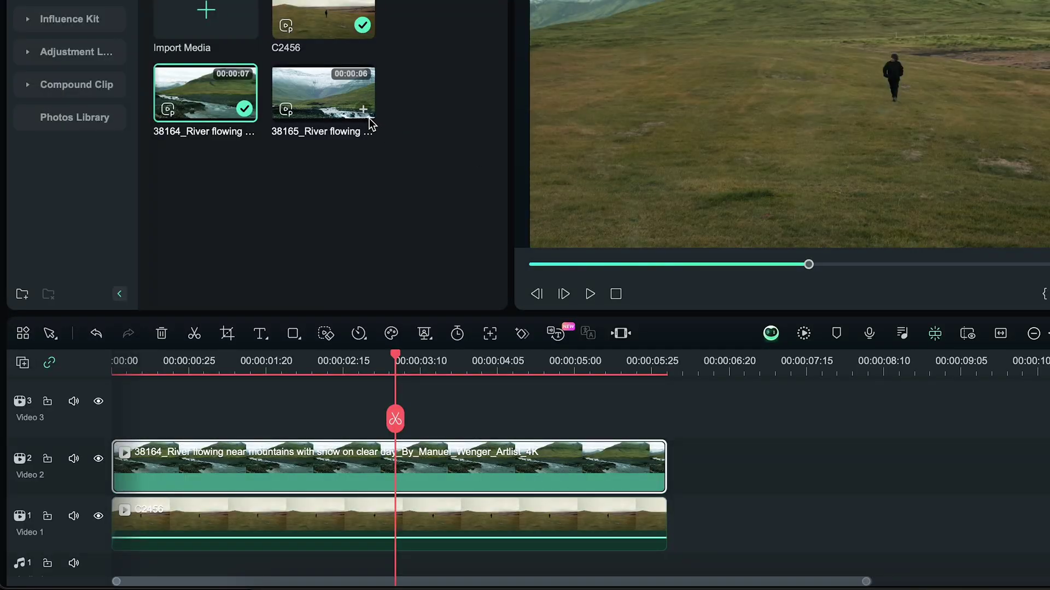
left_click_drag(370, 124, 112, 421)
Step: Place the second river clip on Video 3 ending at 6:00 and shrink it to about 83%
left_click_drag(703, 418, 667, 421)
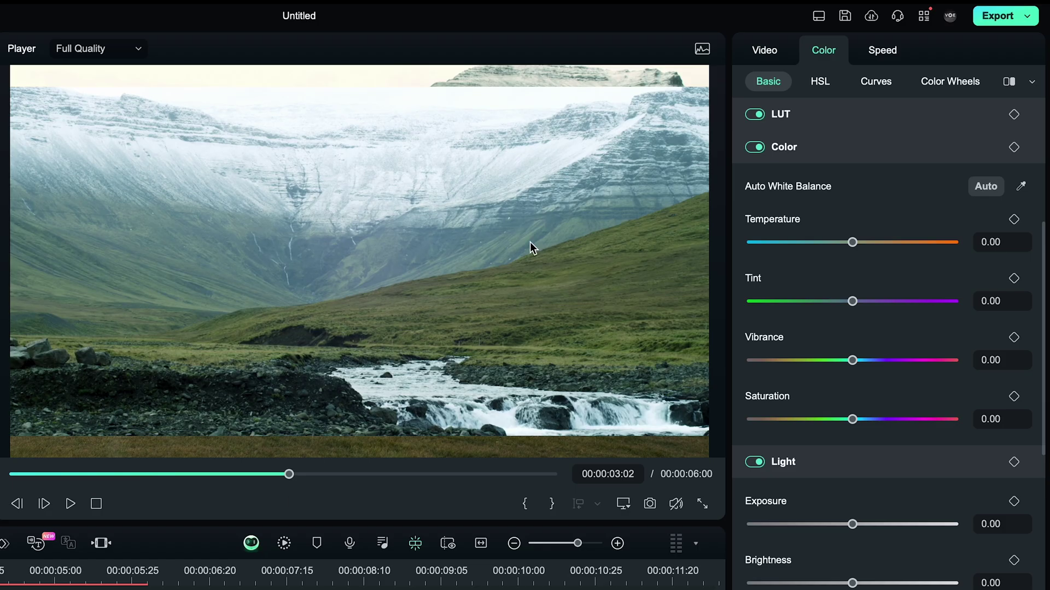
left_click(765, 50)
left_click_drag(822, 175, 815, 174)
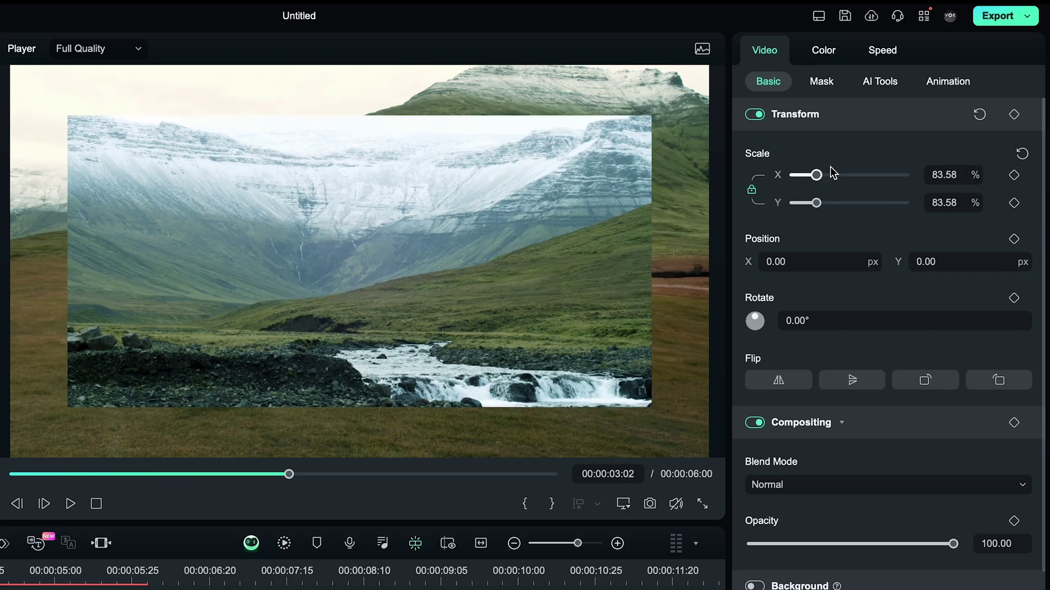
Step: Draw a closed custom mask that follows the horizon and wraps the stream along the bottom
left_click(839, 82)
left_click(865, 126)
left_click(62, 322)
left_click(154, 324)
left_click(210, 326)
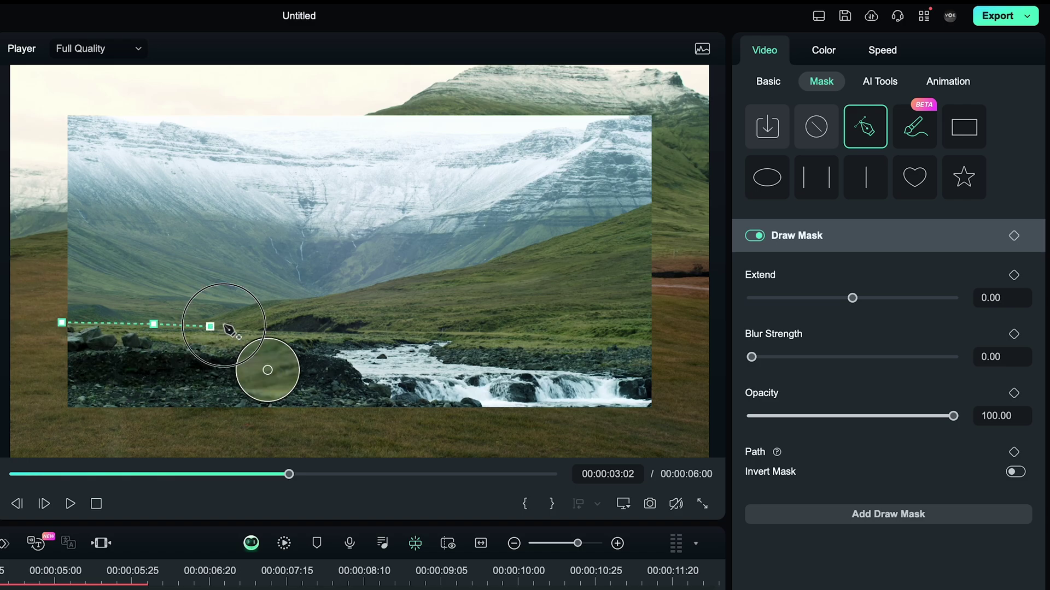
left_click(272, 312)
left_click(378, 300)
left_click(449, 300)
left_click(545, 300)
left_click(662, 301)
left_click(684, 438)
left_click(60, 444)
left_click(62, 322)
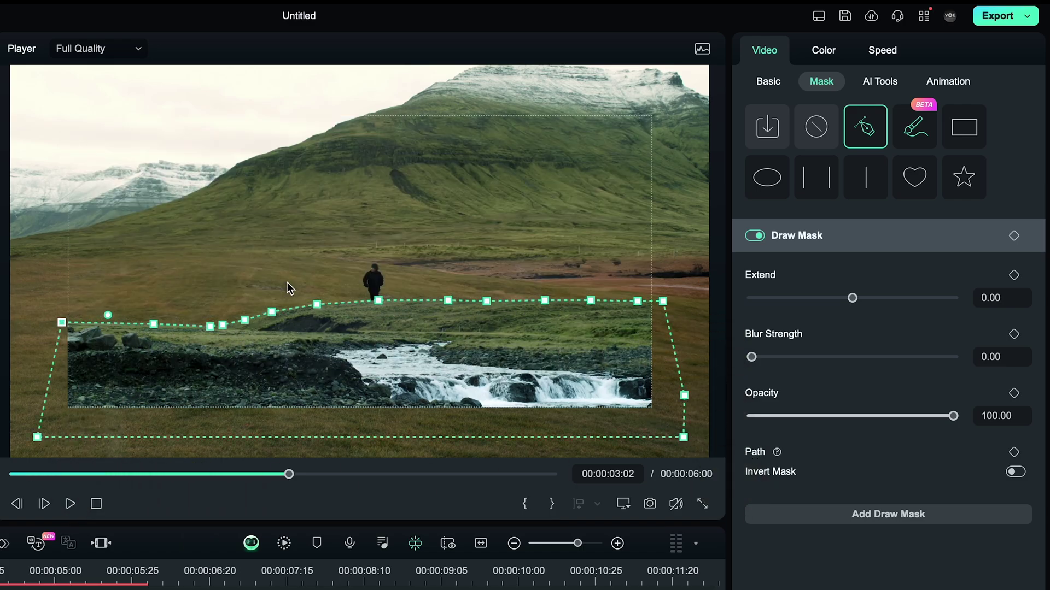
Step: Scale the stream clip to about 101%, move it lower in the frame, and adjust the mask settings
left_click(768, 81)
left_click_drag(816, 174, 822, 174)
left_click_drag(936, 261, 834, 257)
left_click(827, 82)
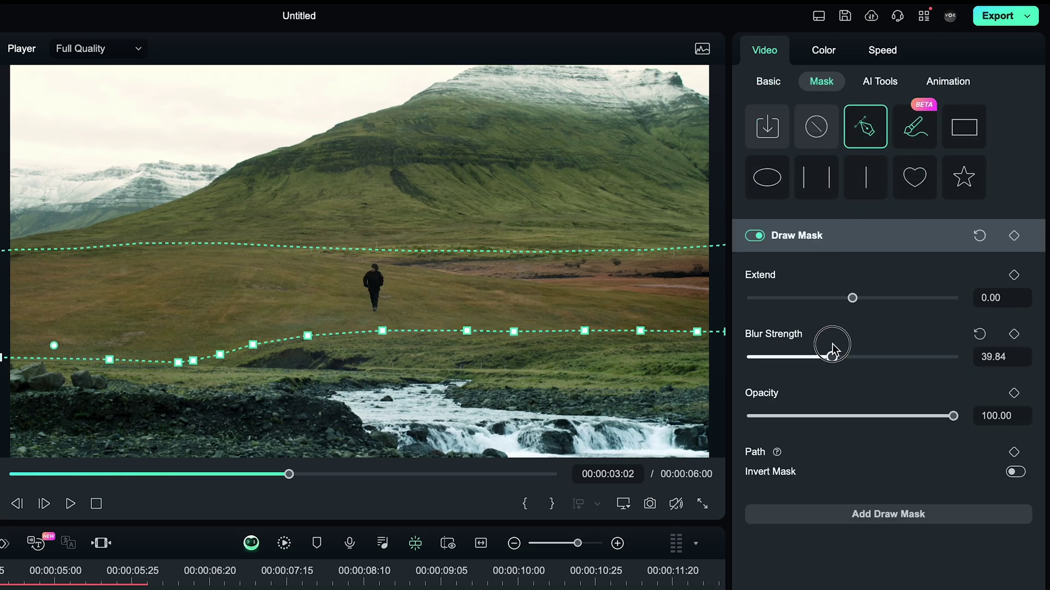
left_click(157, 411)
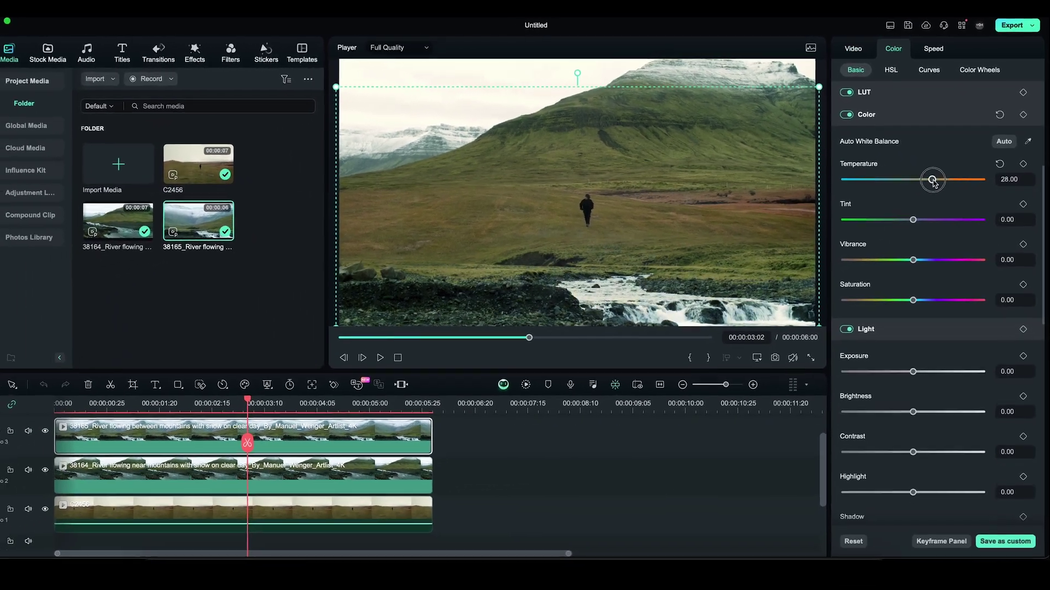
Step: Set the stream layer's Temperature to 46, Vibrance to -19 and Highlight to -2
left_click_drag(915, 210, 929, 213)
scroll(908, 328, "down", 3)
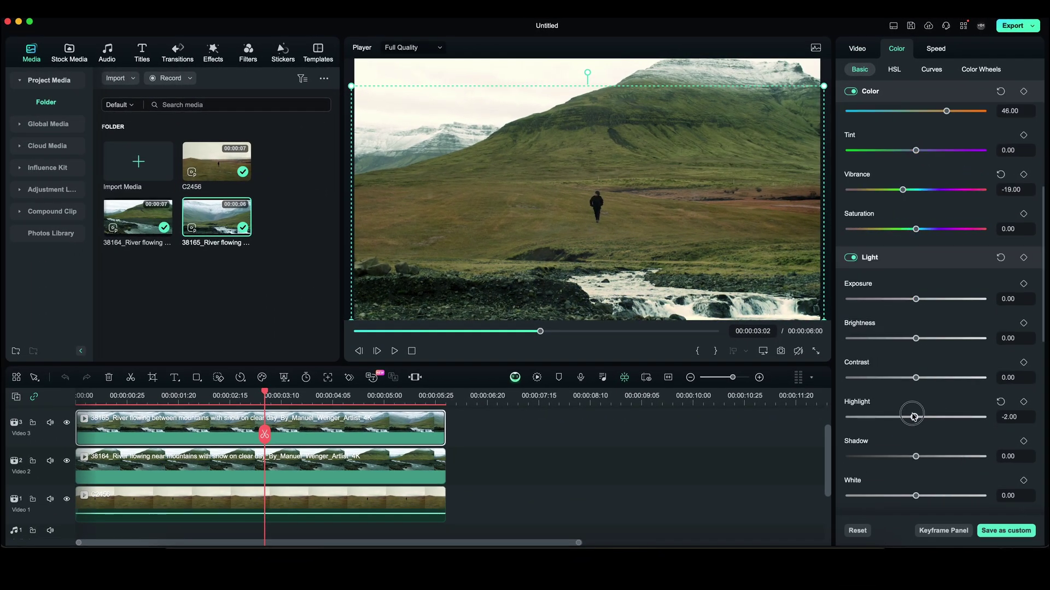
scroll(905, 417, "down", 3)
mouse_move(916, 418)
left_mouse_down()
mouse_move(902, 417)
mouse_move(911, 430)
left_mouse_up()
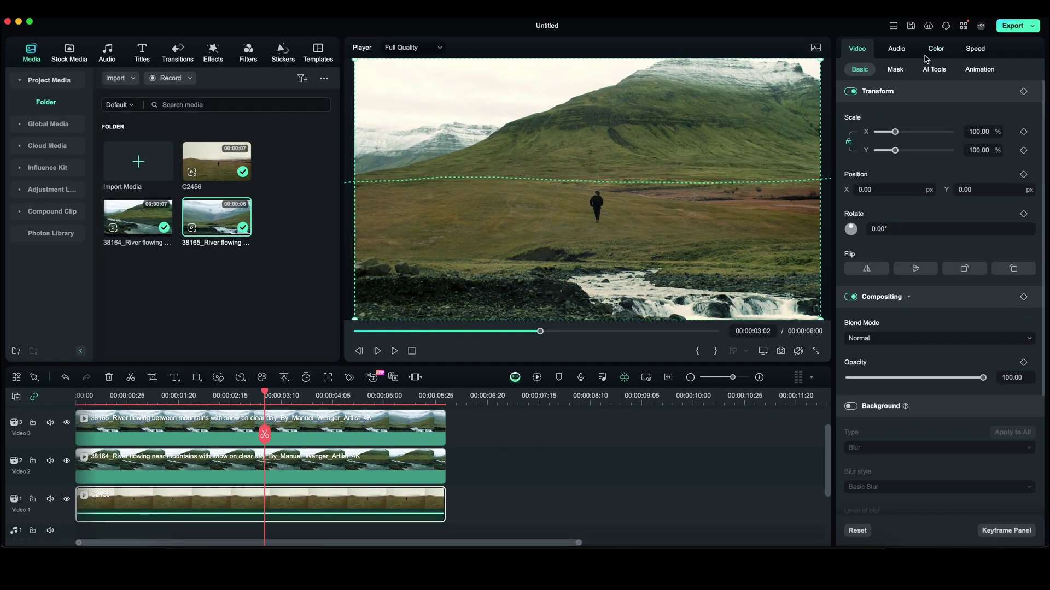
Step: Reshape the mask along the horizon by raising a right-side point and lowering another, then play it
left_click(936, 48)
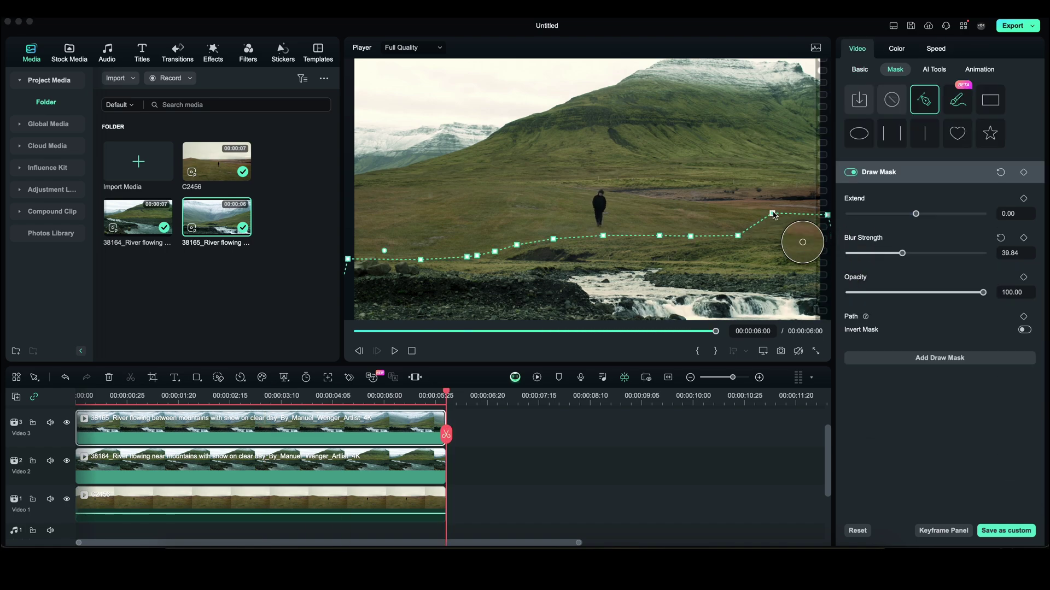
left_click_drag(738, 235, 734, 216)
left_click_drag(615, 236, 618, 245)
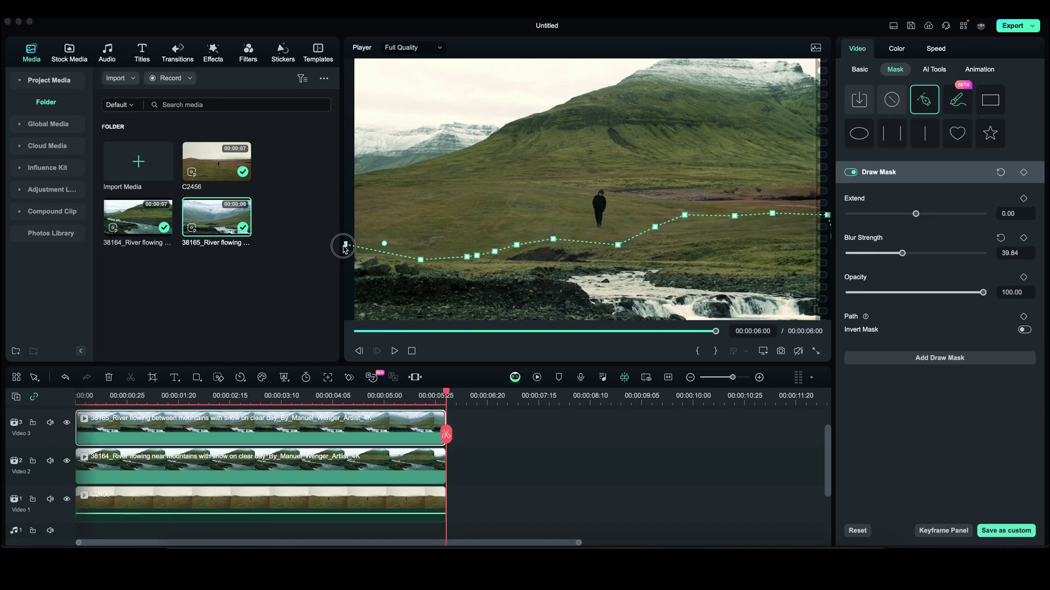
key("space")
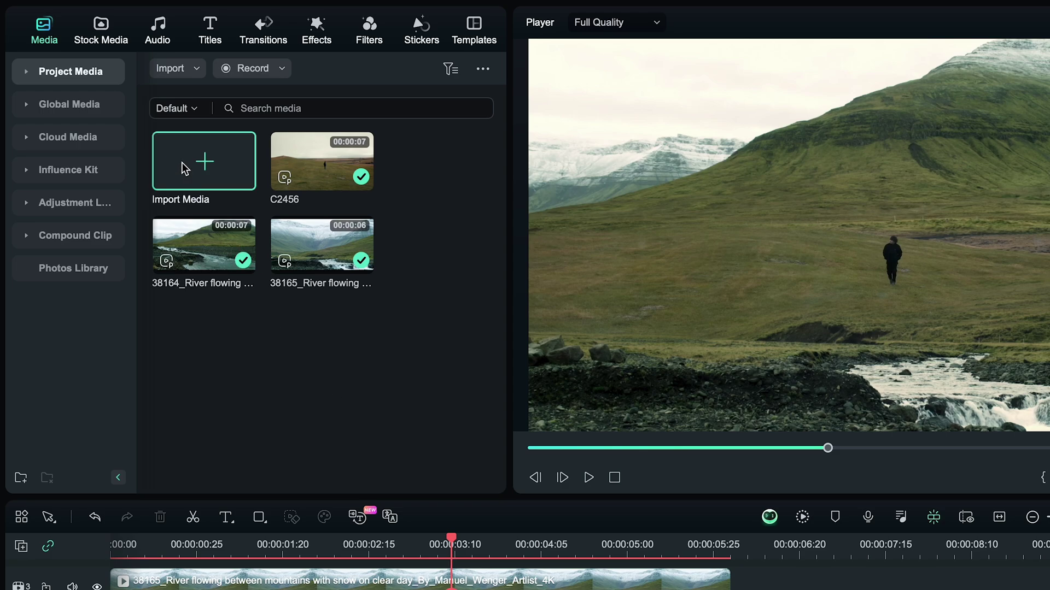
Step: Generate AI Stock Media images from the prompt 'green landscape, mountain, in Iceland' and preview the volcano image
left_click(119, 47)
left_click(112, 171)
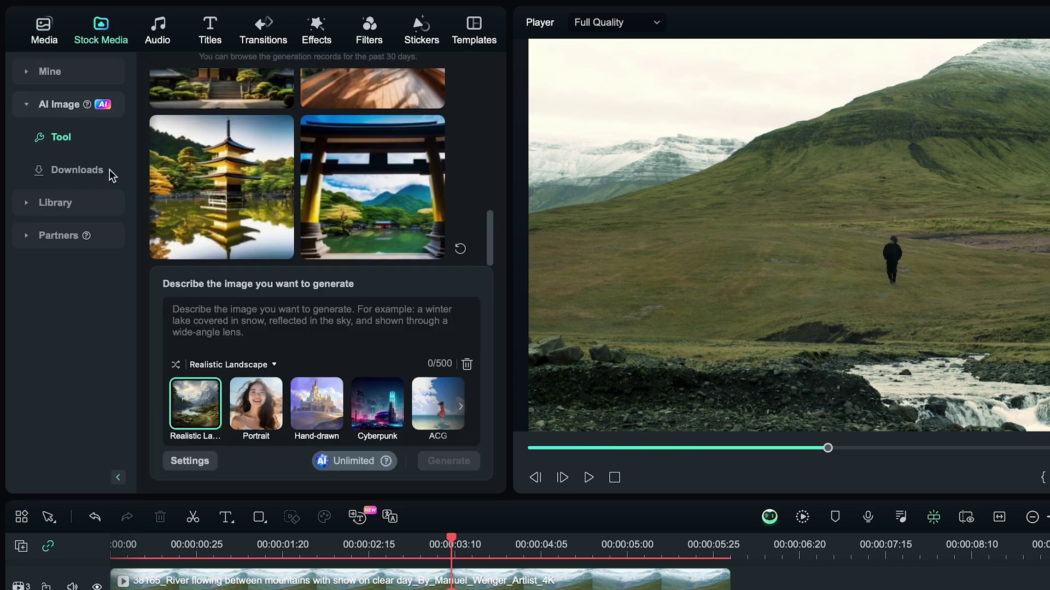
type("green landscape, mountain, in Iceland")
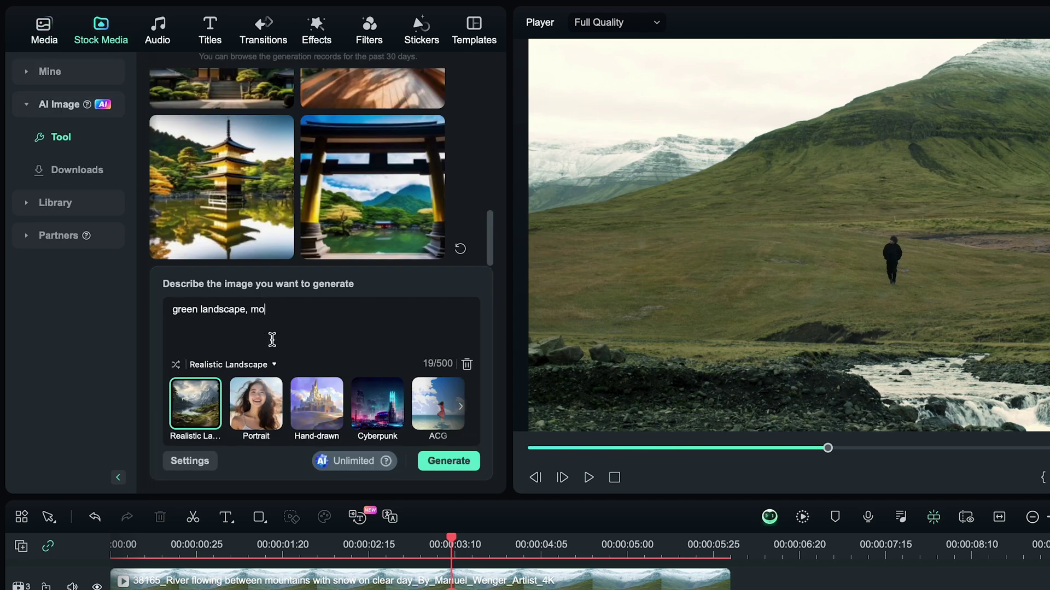
left_click(448, 465)
scroll(408, 240, "up", 2)
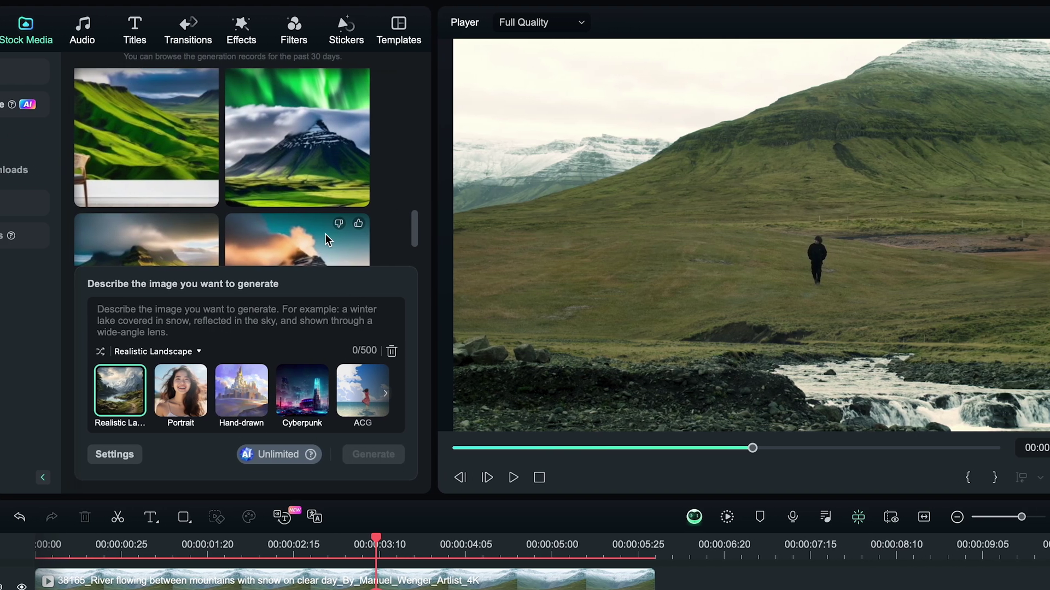
left_click(401, 234)
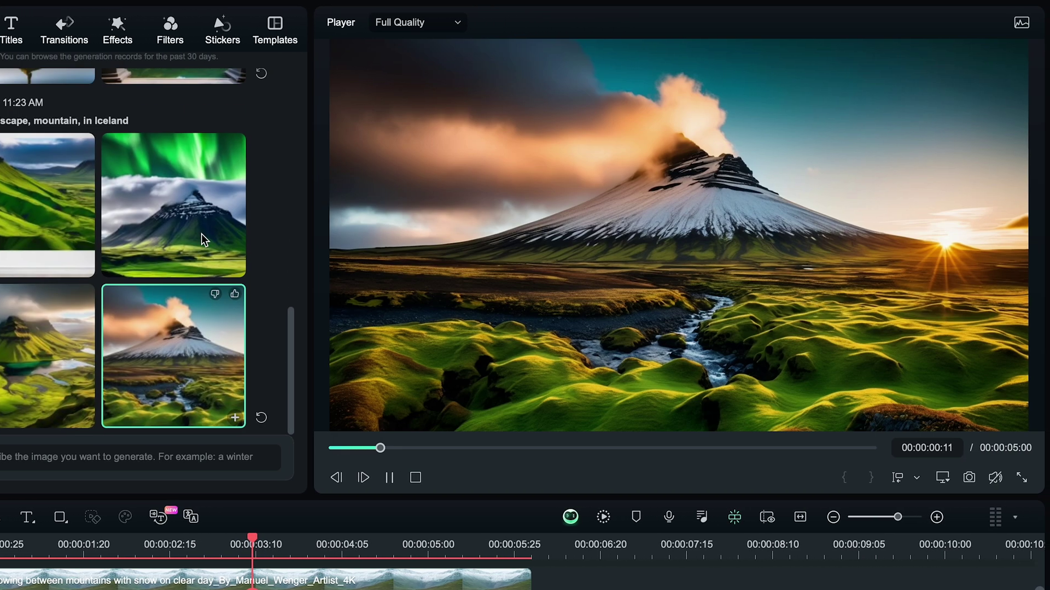